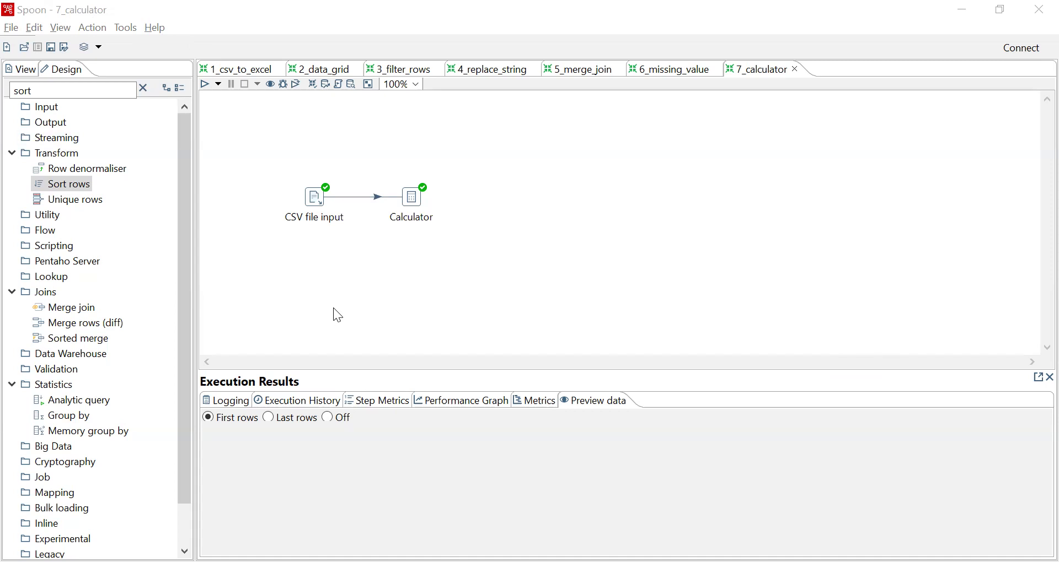
# Review the Calculator step's settings and change the day field's calculation to Day of month of date A
pyautogui.doubleClick(413, 207)
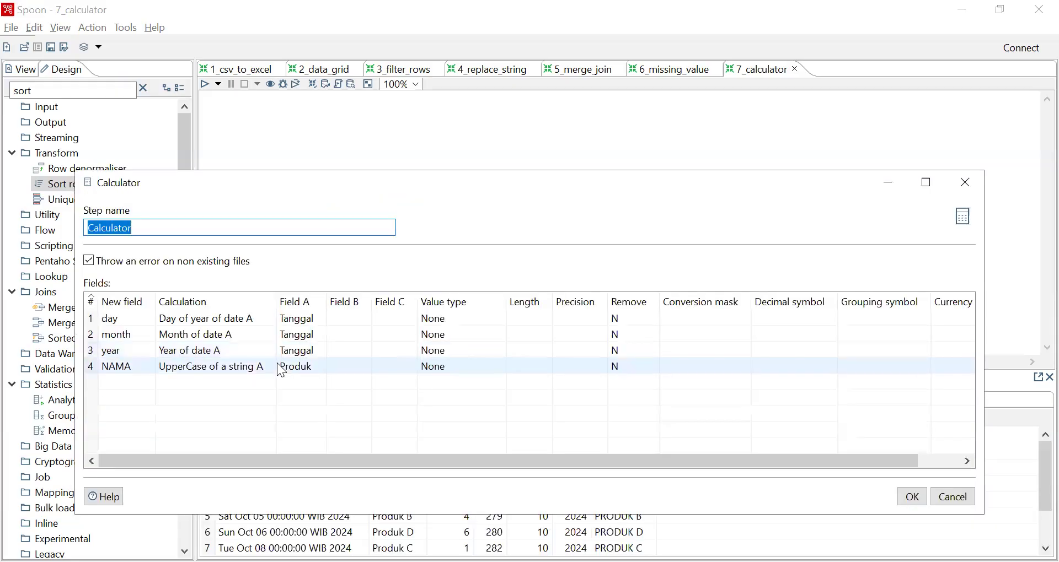
pyautogui.click(964, 184)
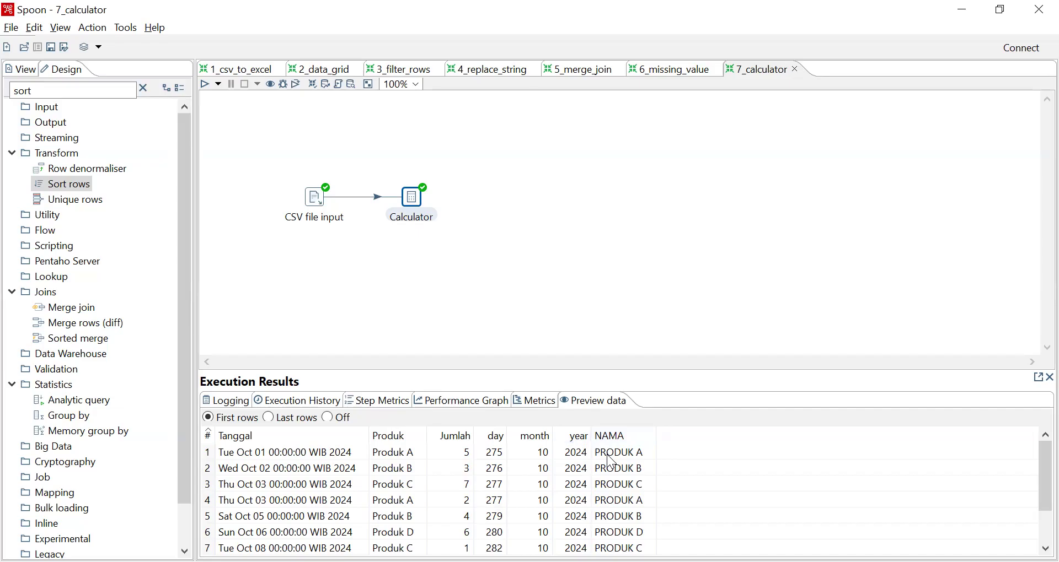
pyautogui.doubleClick(411, 198)
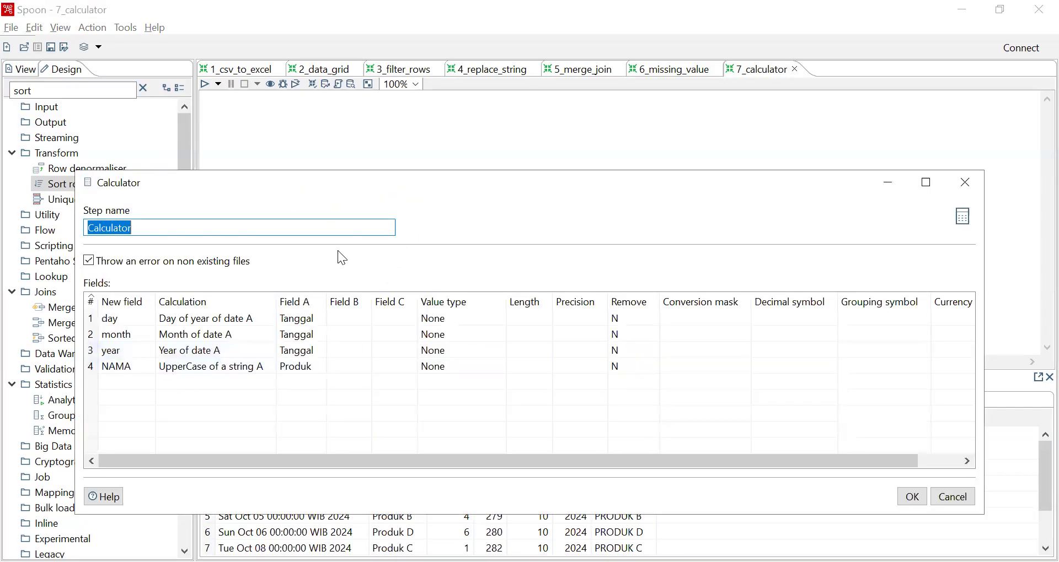
pyautogui.click(129, 321)
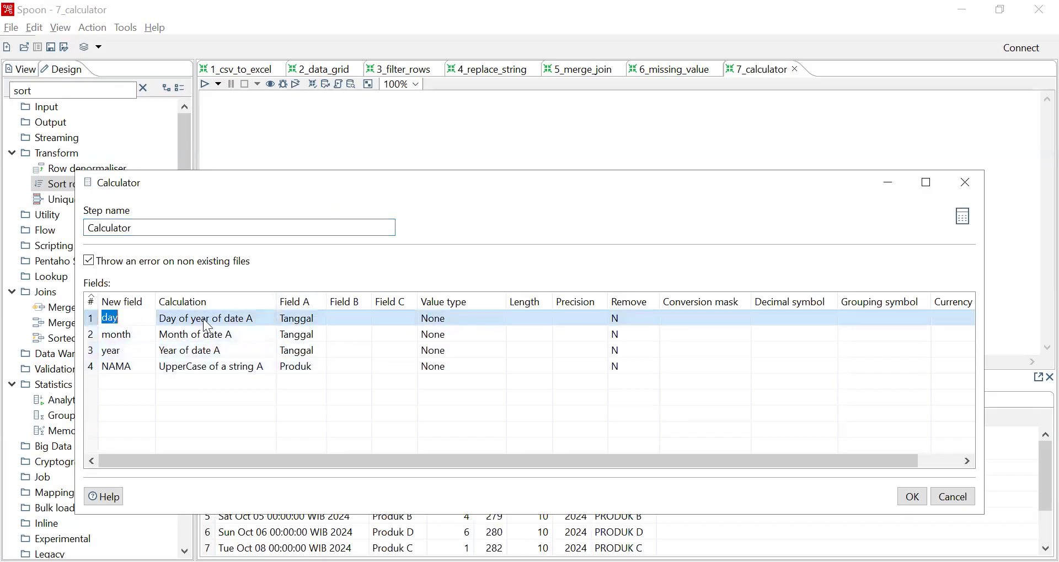
pyautogui.click(203, 320)
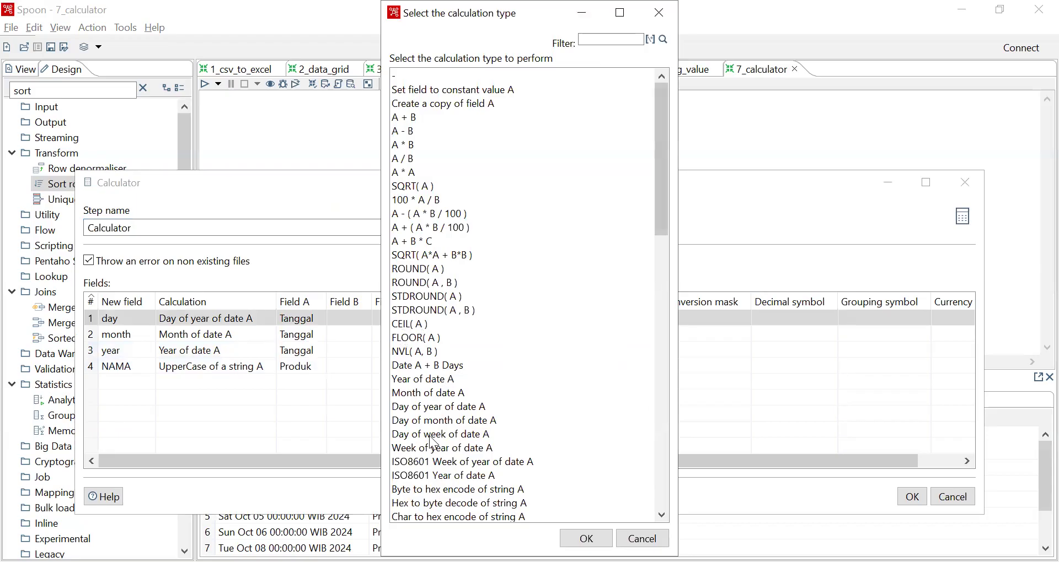
pyautogui.click(461, 422)
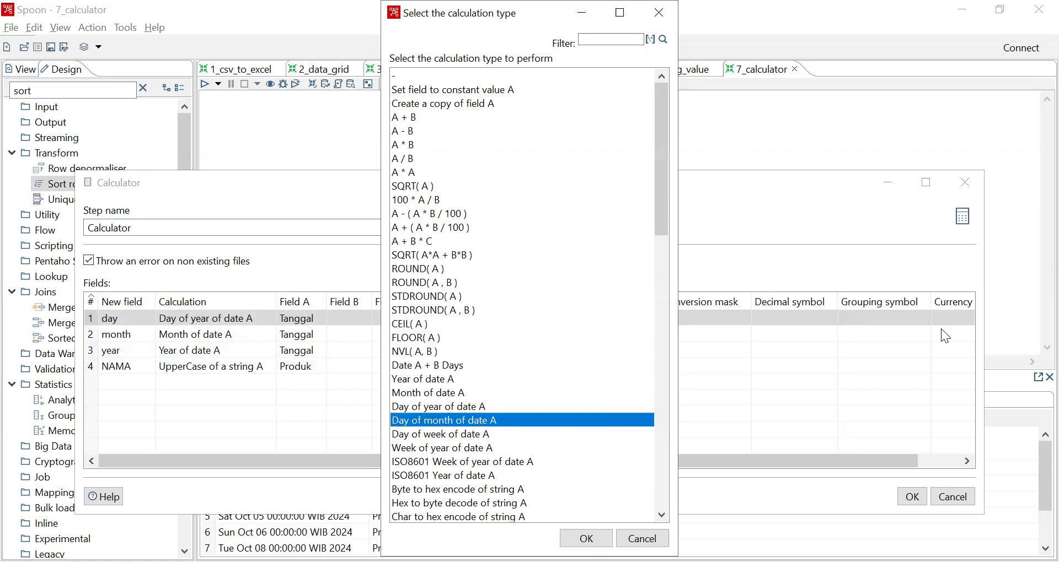
pyautogui.press('Return')
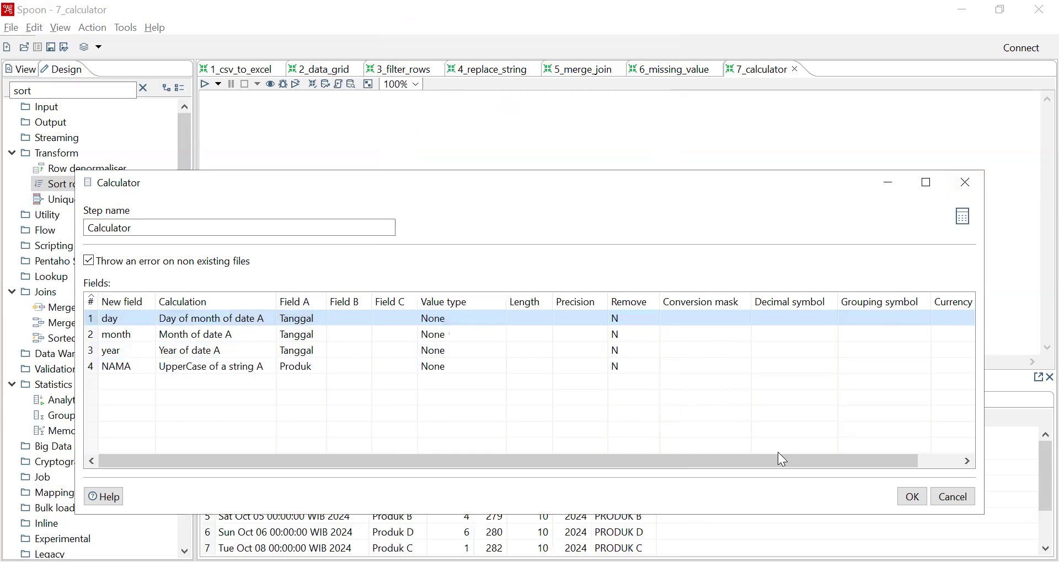
pyautogui.press('Return')
# Run the 7_calculator transformation with the Pentaho local configuration and show the Calculator step's preview data
pyautogui.click(205, 84)
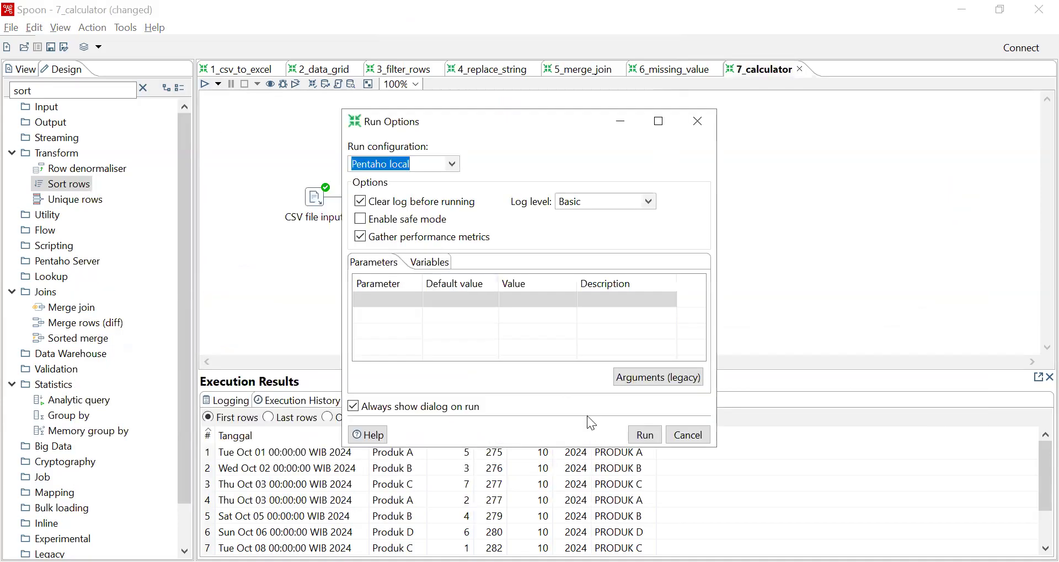
pyautogui.click(645, 436)
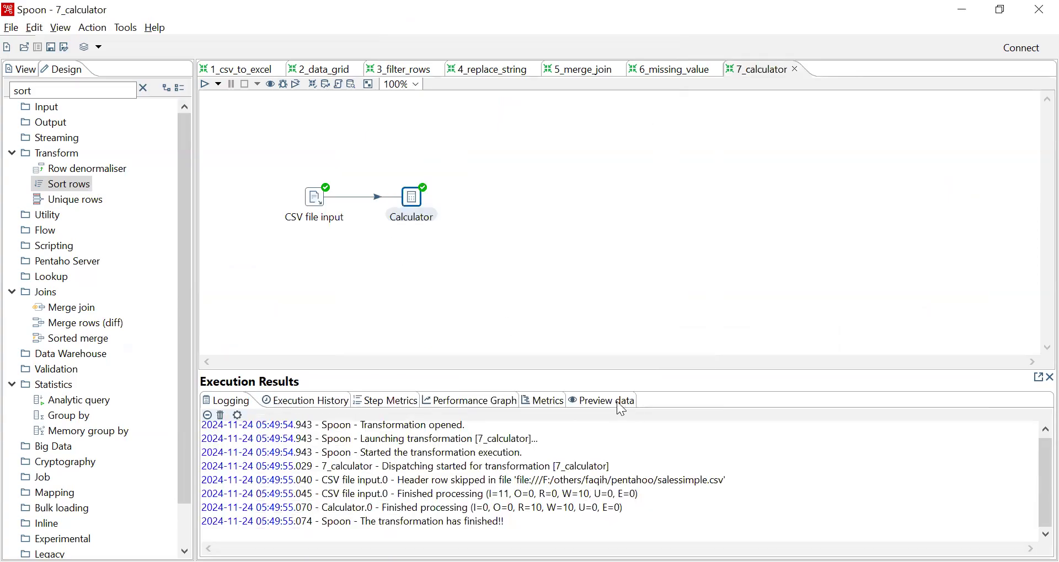
pyautogui.click(621, 407)
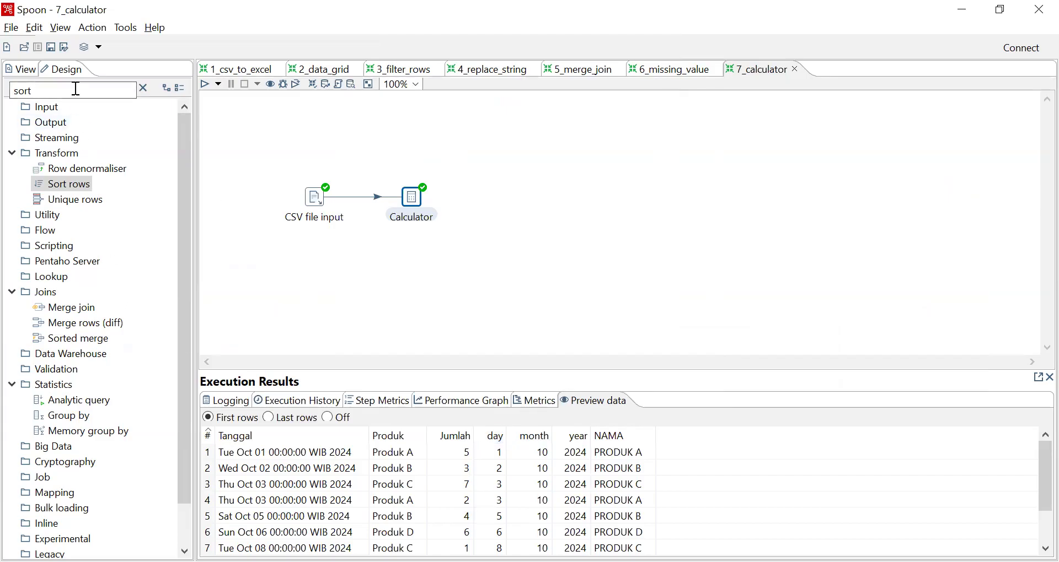
# Create a new blank transformation
pyautogui.click(10, 28)
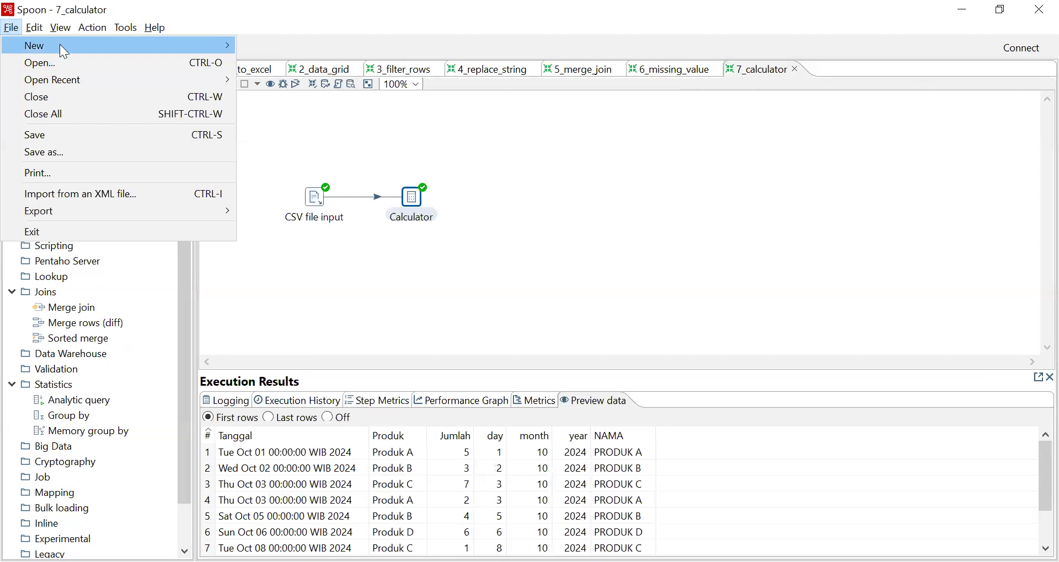
pyautogui.moveTo(60, 45)
pyautogui.click(269, 46)
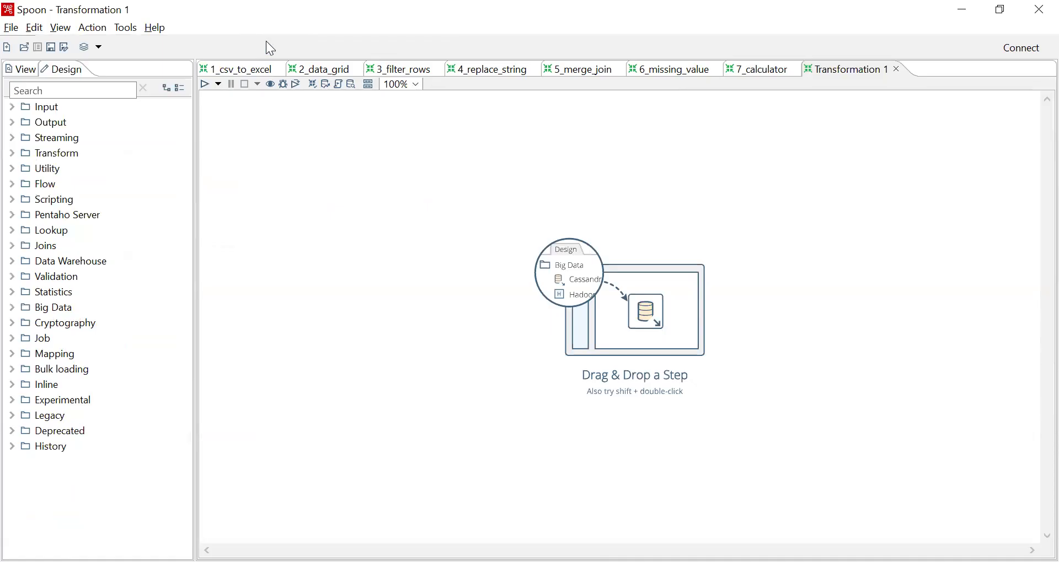
# Return to the 7_calculator transformation and enlarge its execution results to examine all preview rows
pyautogui.click(743, 70)
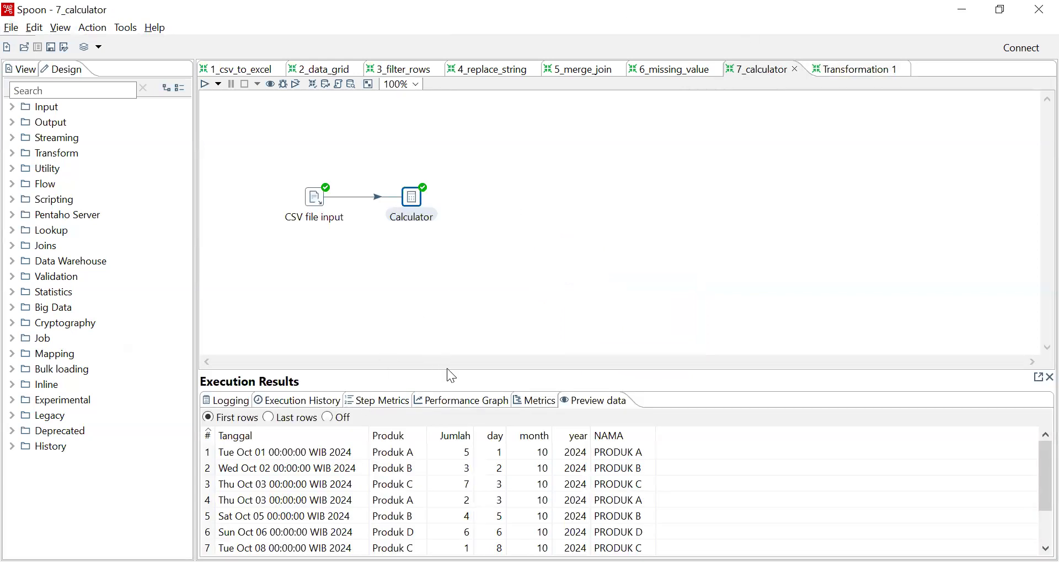
pyautogui.moveTo(453, 371); pyautogui.dragTo(456, 293)
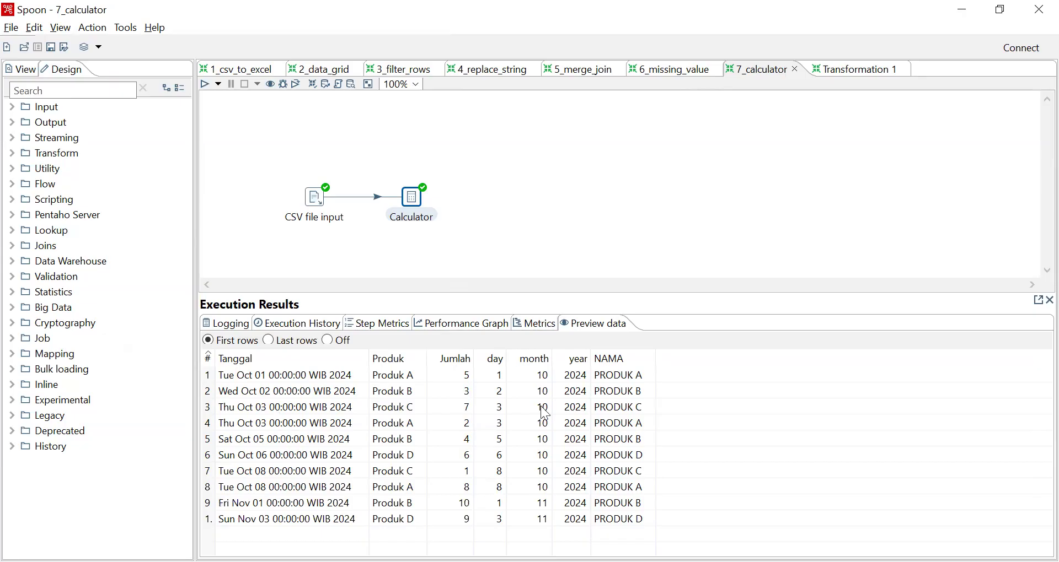
pyautogui.moveTo(416, 207); pyautogui.dragTo(416, 198)
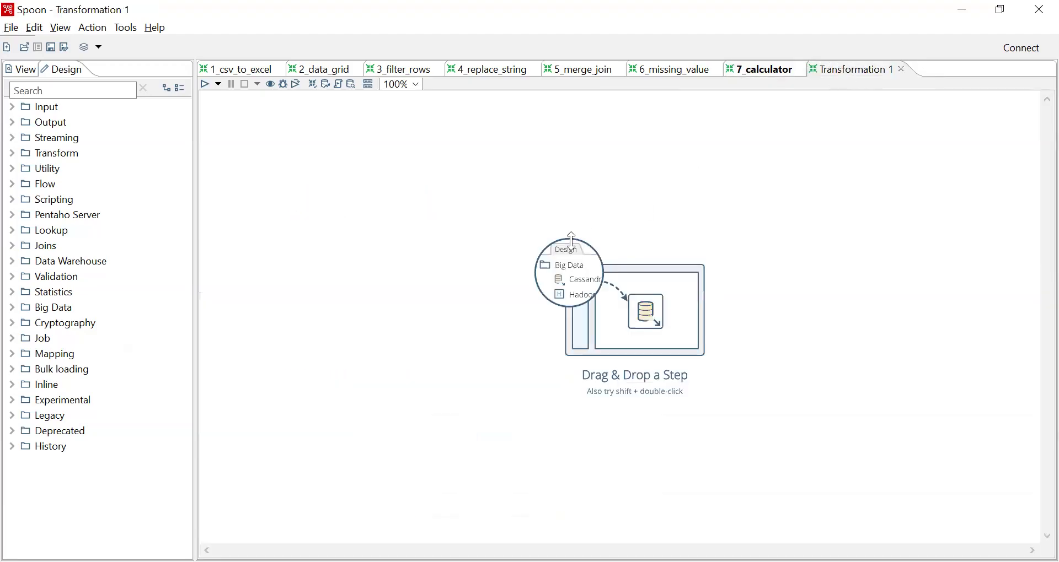
# Save the new blank transformation as 8_date_dimension in the pentahoo folder
pyautogui.hotkey('ctrl', 's')
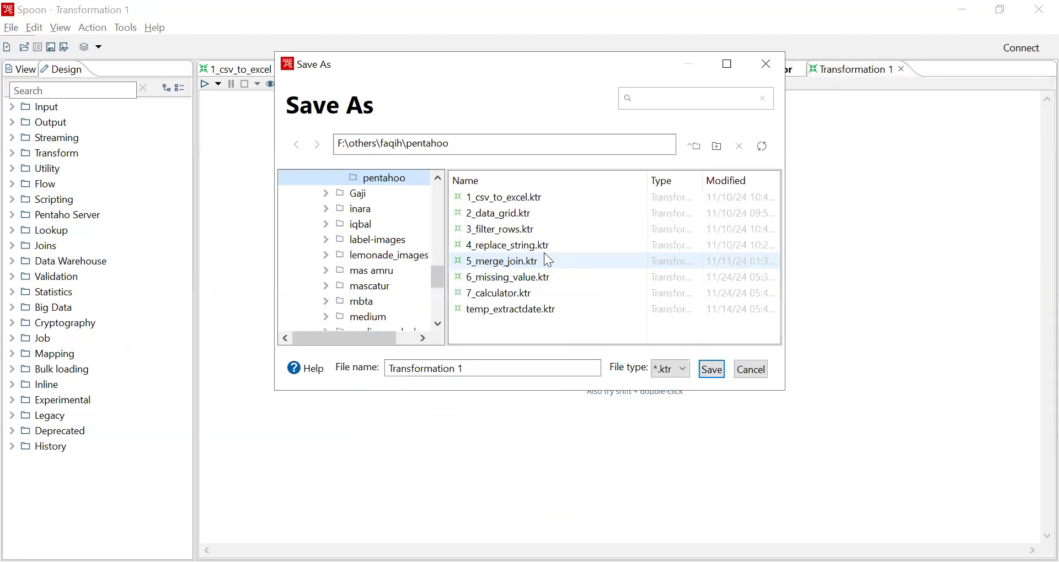
pyautogui.click(505, 368)
pyautogui.hotkey('ctrl', 'a')
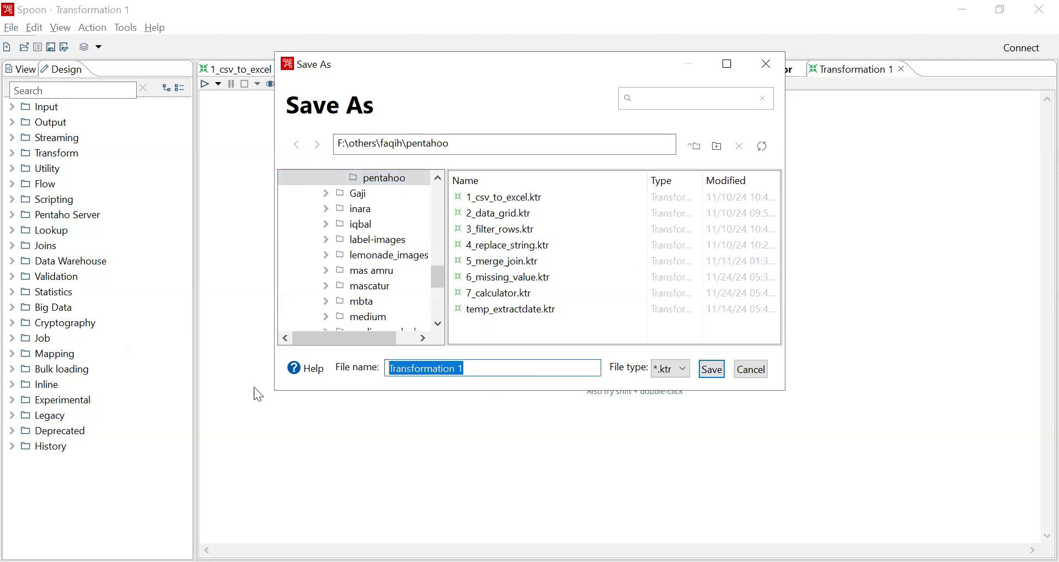
pyautogui.write('8_d')
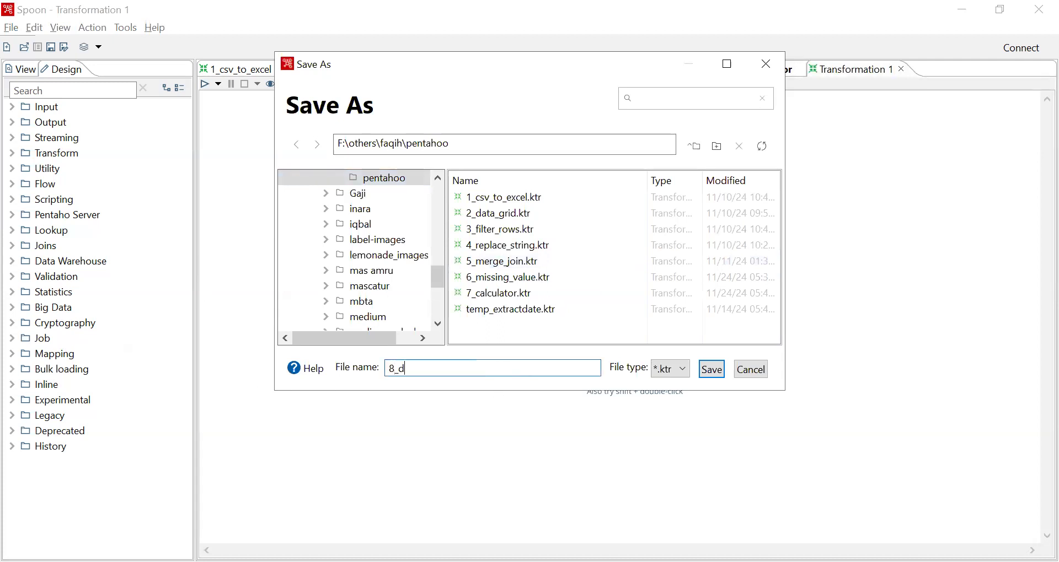
pyautogui.write('ate_dimension')
pyautogui.press('Return')
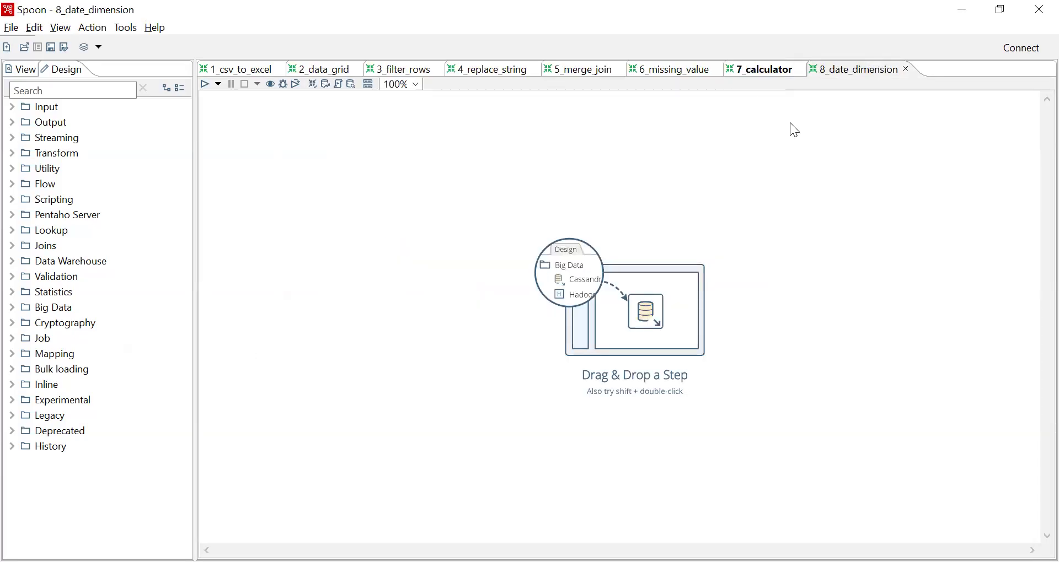
# Find the CSV file input step and place it on the 8_date_dimension canvas
pyautogui.click(775, 82)
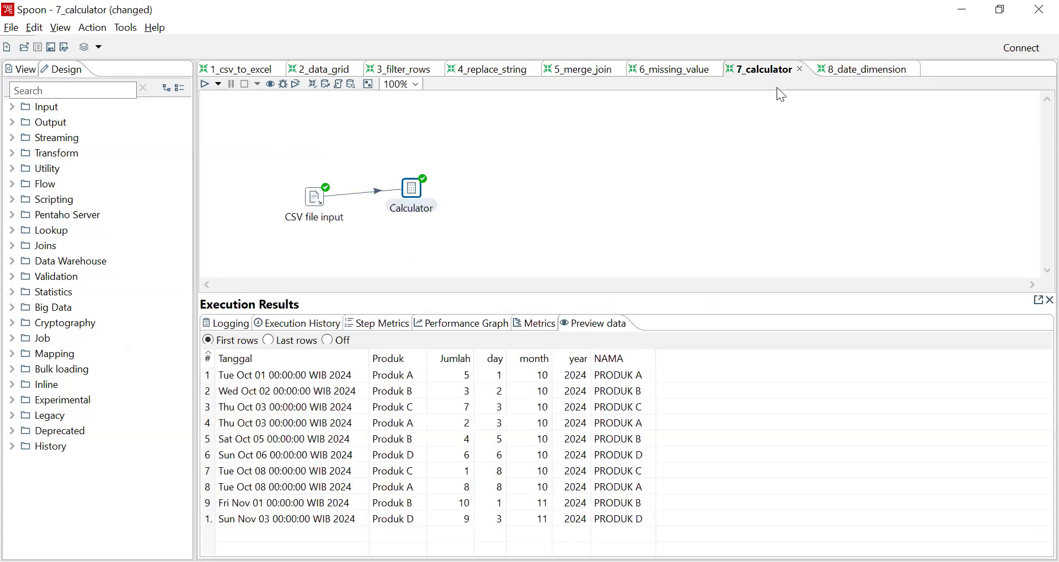
pyautogui.click(876, 66)
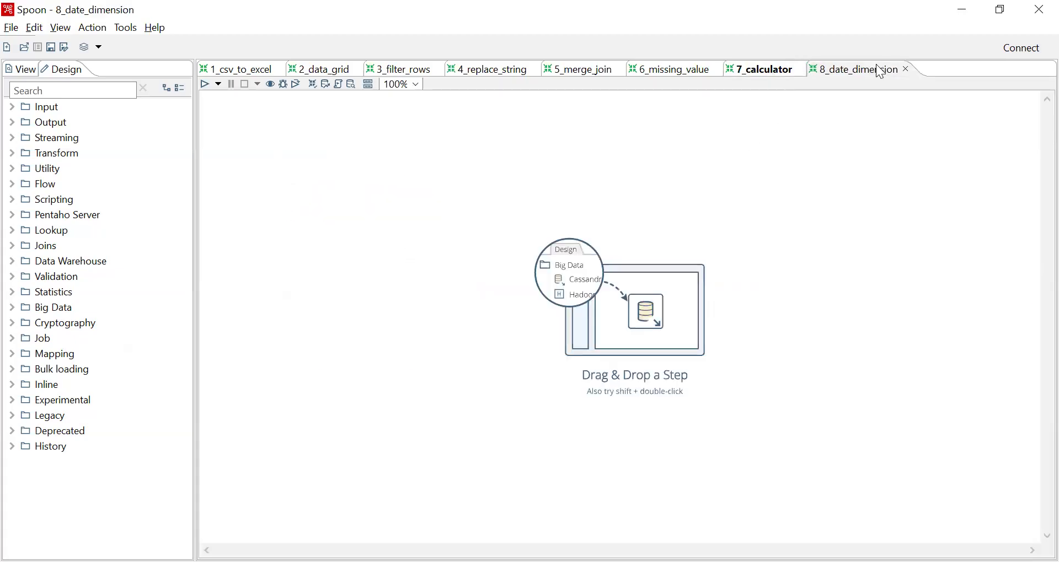
pyautogui.click(83, 91)
pyautogui.write('csv')
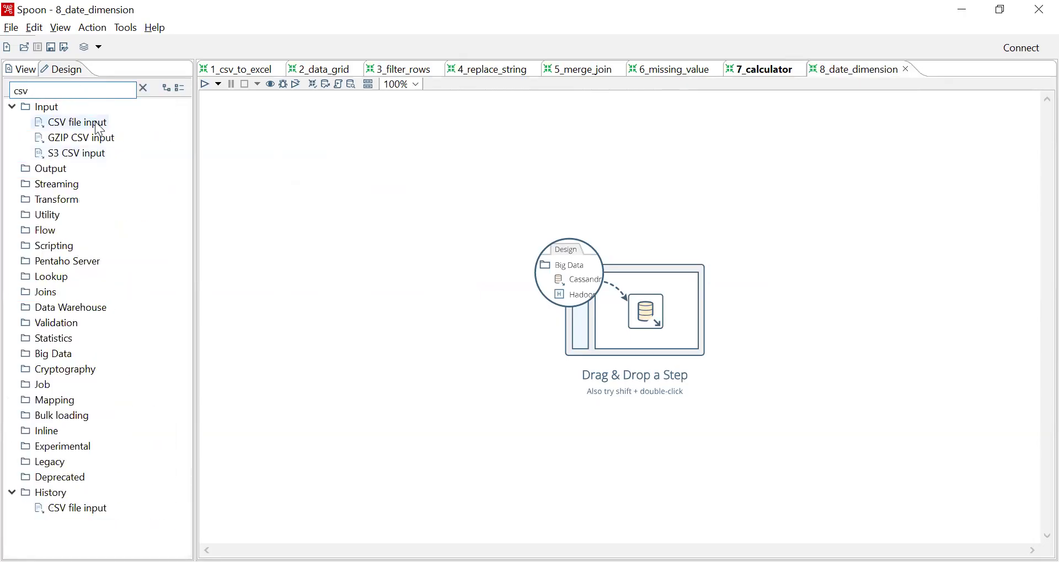
pyautogui.moveTo(98, 129); pyautogui.dragTo(298, 216)
# Set salessimple.csv as the CSV file input's source and load its Tanggal, Produk and Jumlah fields
pyautogui.doubleClick(299, 221)
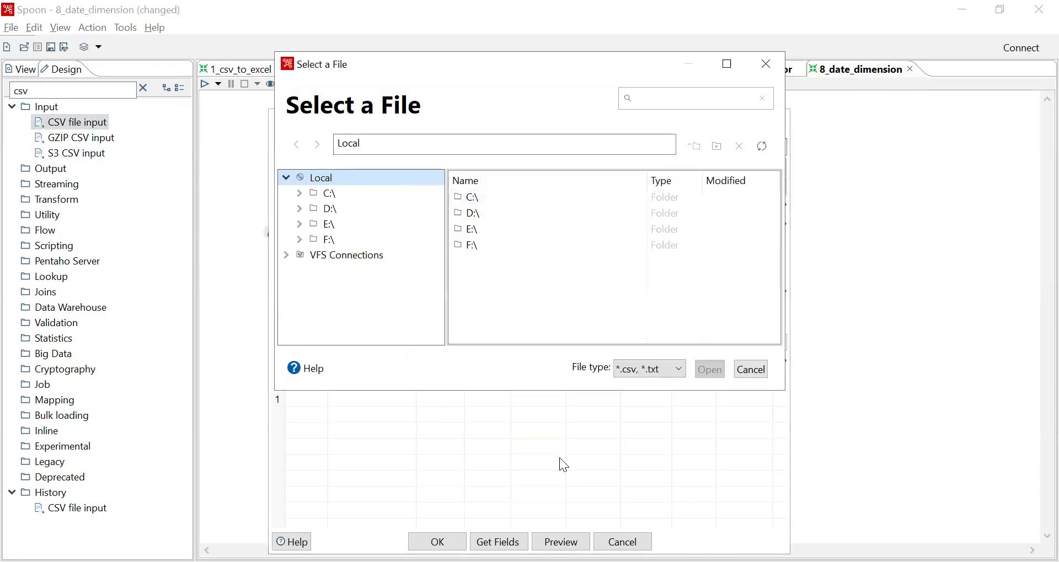
pyautogui.hotkey('alt', 'Tab')
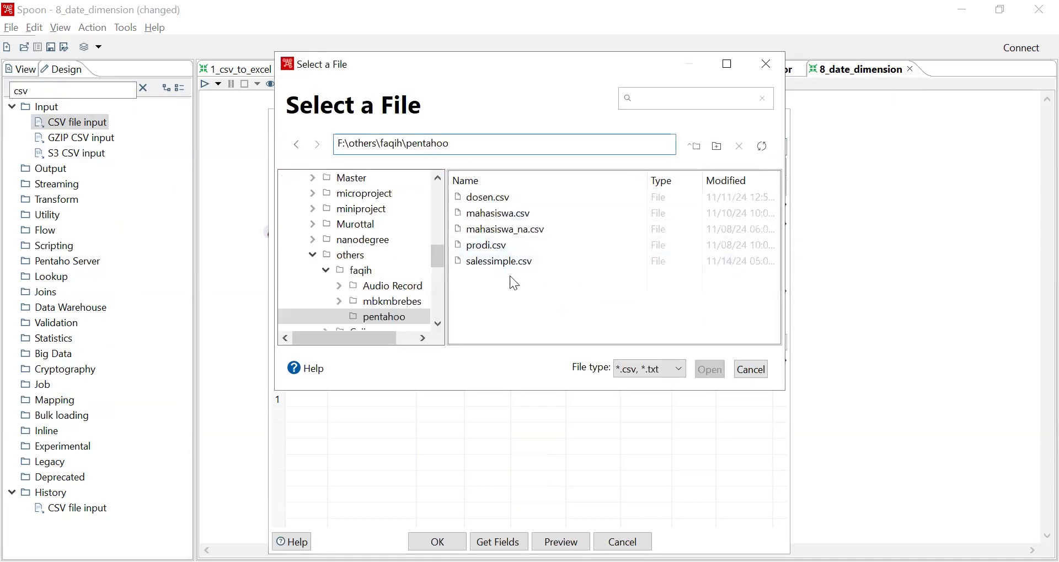
pyautogui.click(514, 264)
pyautogui.click(712, 370)
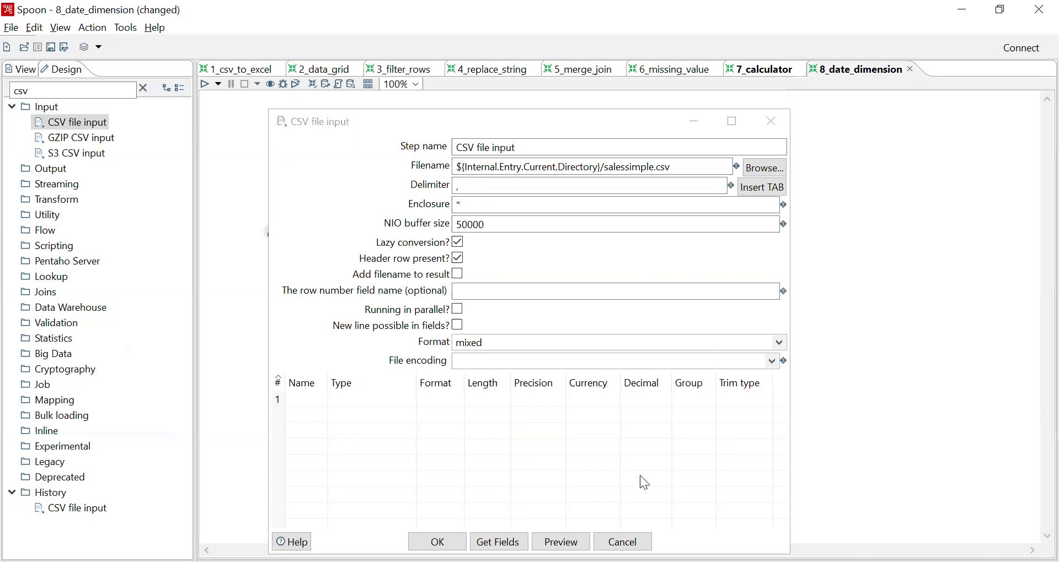
pyautogui.click(538, 385)
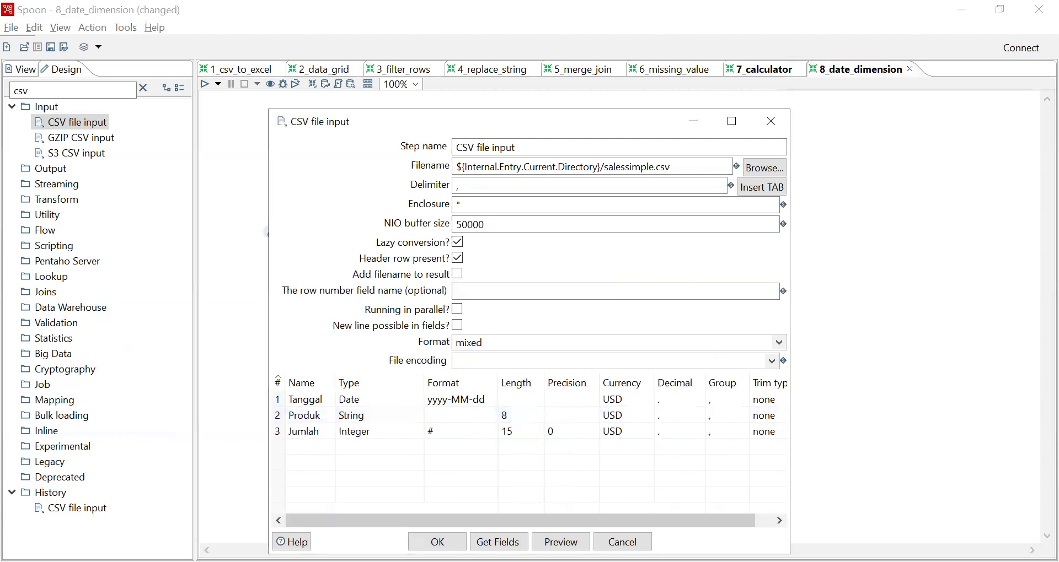
pyautogui.click(437, 542)
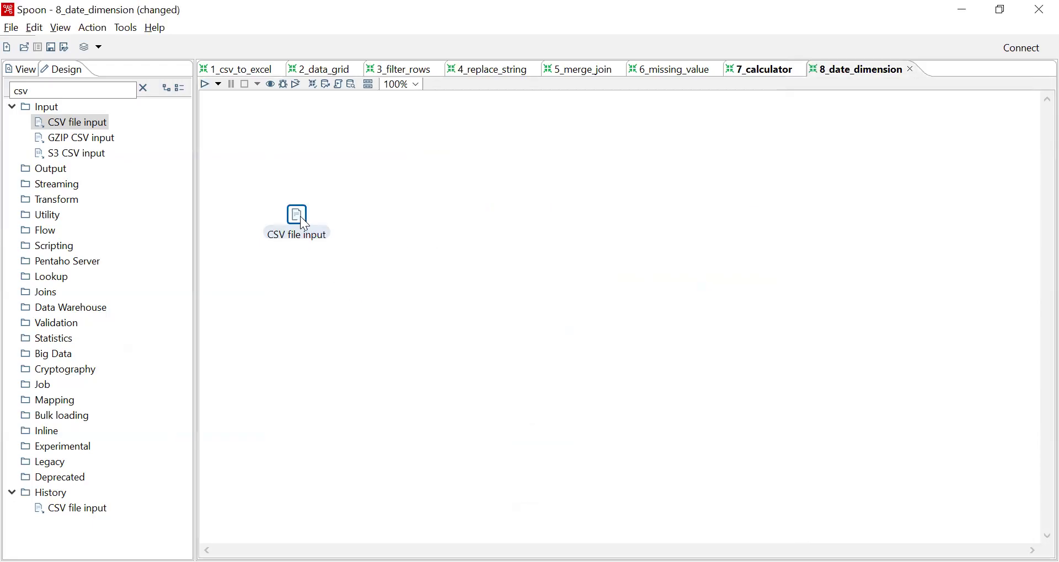
# Find the Calculator step and place it beside the CSV file input in 8_date_dimension
pyautogui.moveTo(300, 217)
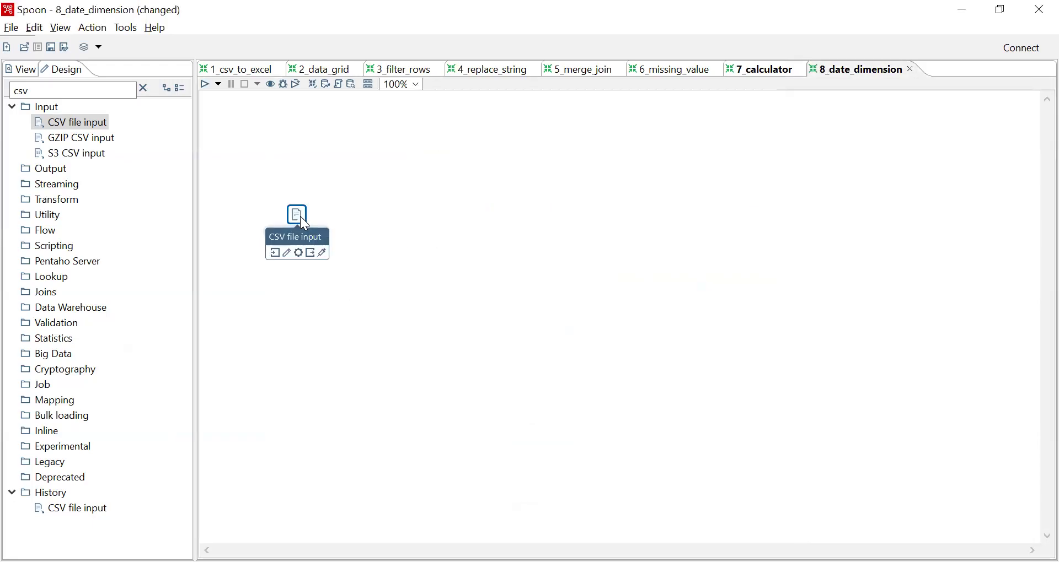
pyautogui.click(764, 68)
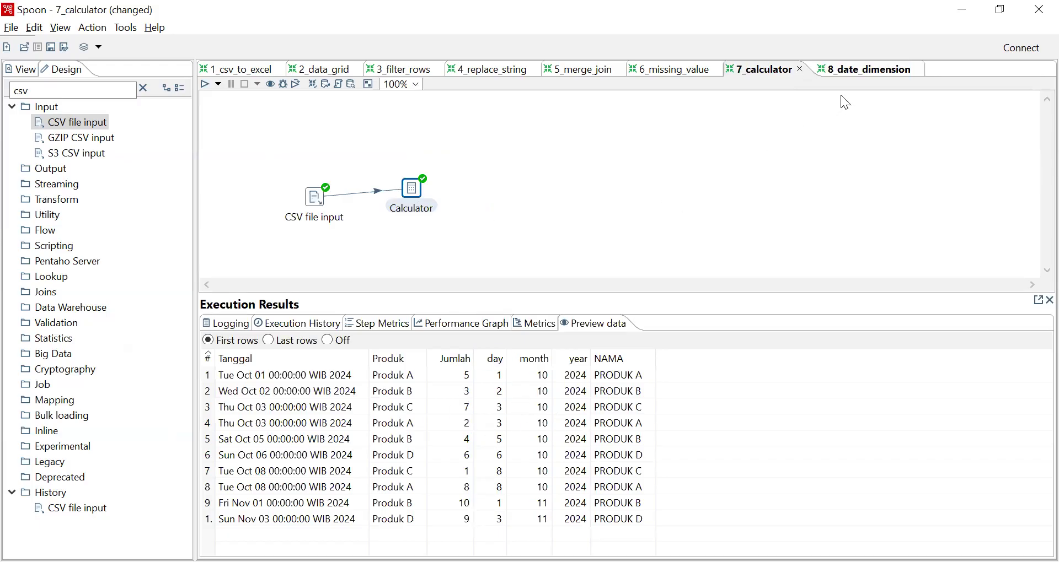
pyautogui.click(858, 72)
pyautogui.doubleClick(20, 90)
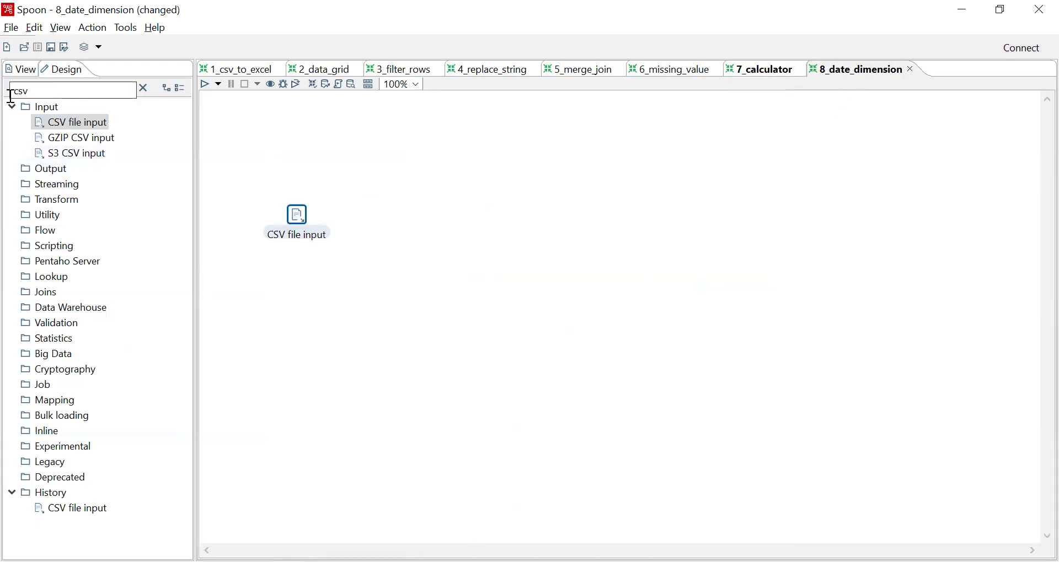
pyautogui.write('calc')
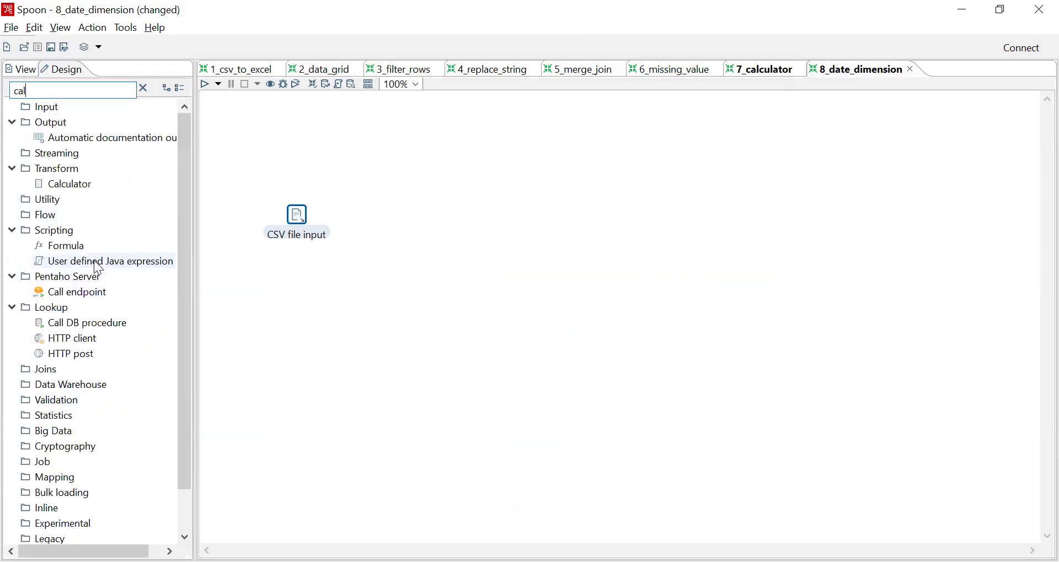
pyautogui.moveTo(75, 176); pyautogui.dragTo(421, 224)
# Connect the CSV file input to the Calculator with a hop and align the two steps horizontally
pyautogui.click(304, 223)
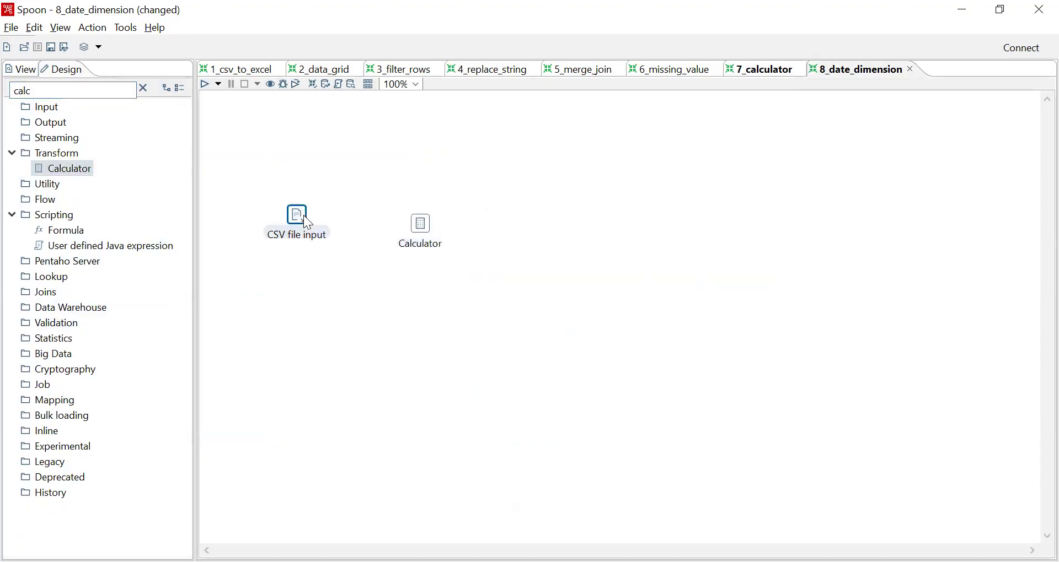
pyautogui.moveTo(298, 226)
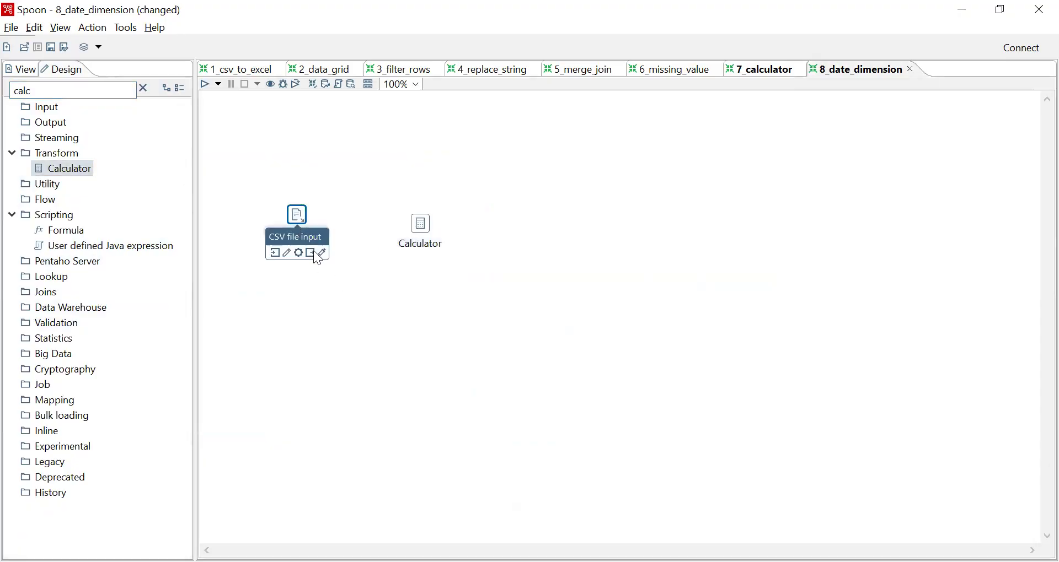
pyautogui.moveTo(326, 254); pyautogui.dragTo(426, 227)
pyautogui.click(427, 228)
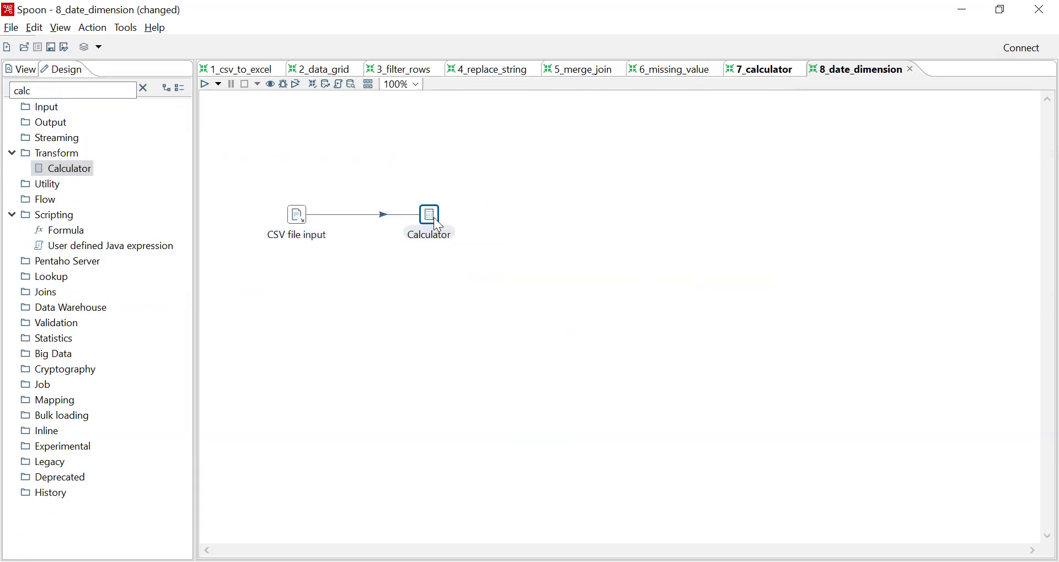
# Add a calculated field named day to the Calculator, using Day of month of date A with Tanggal as Field A
pyautogui.doubleClick(434, 218)
pyautogui.click(129, 320)
pyautogui.write('day')
pyautogui.press('Return')
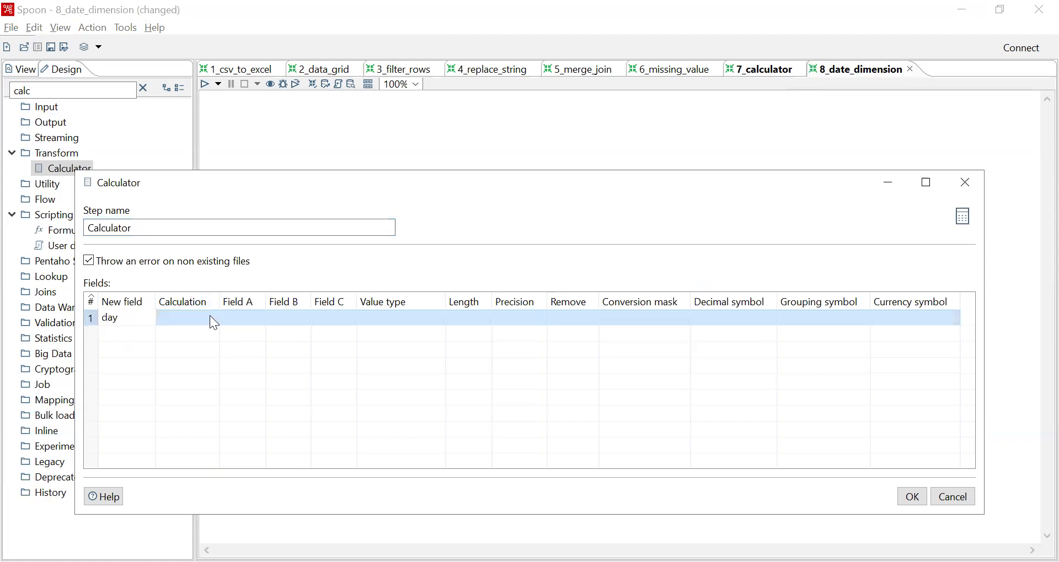
pyautogui.click(209, 316)
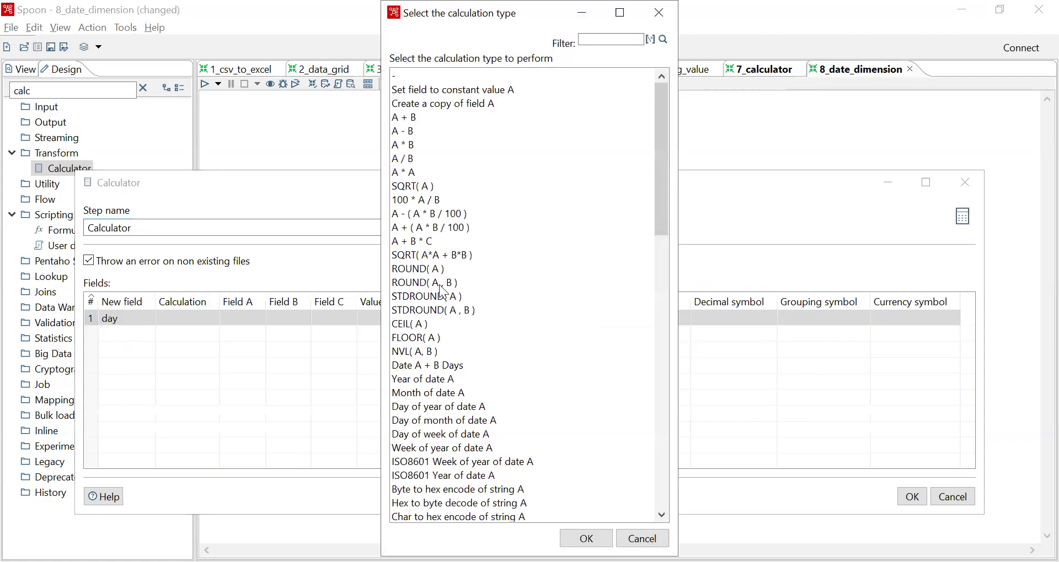
pyautogui.click(459, 422)
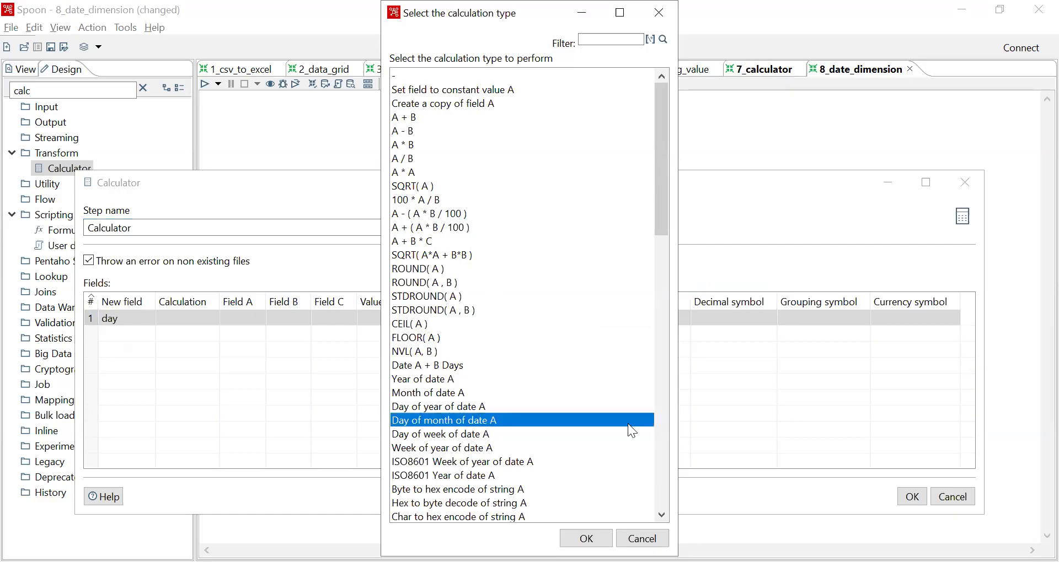
pyautogui.press('Return')
pyautogui.click(259, 318)
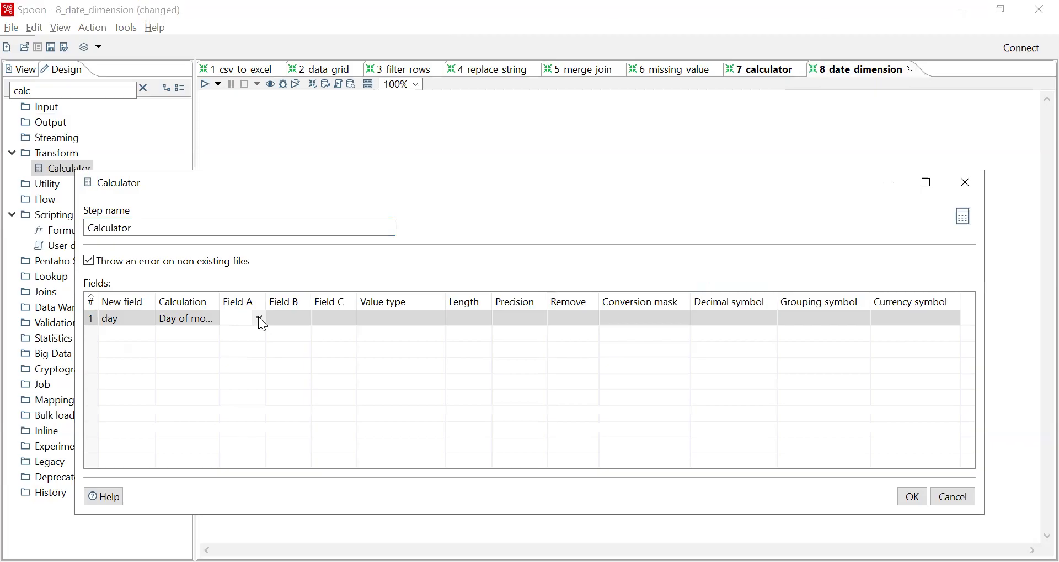
pyautogui.click(234, 362)
# Add a second calculated field named month to the Calculator
pyautogui.click(118, 336)
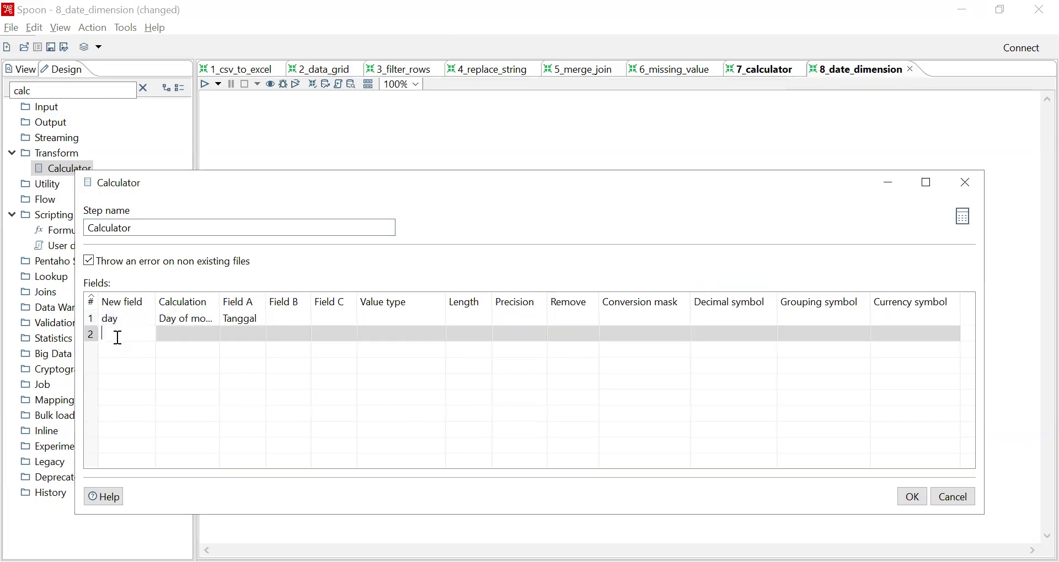
pyautogui.write('month')
pyautogui.press('Tab')
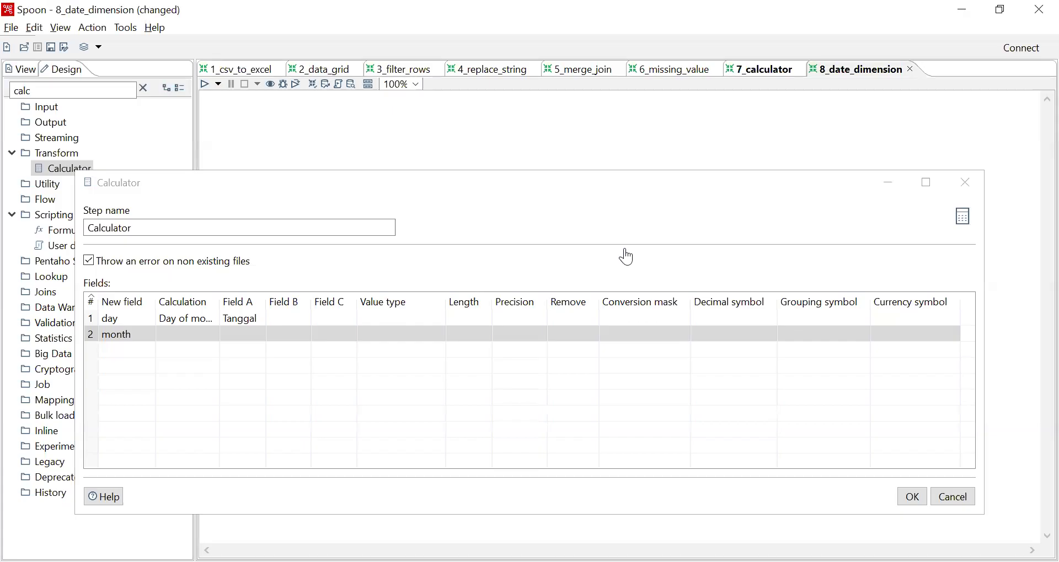
# Switch to the browser's date dimensions image results and view the Stack Overflow schema diagram in a separate tab
pyautogui.hotkey('alt', 'Tab')
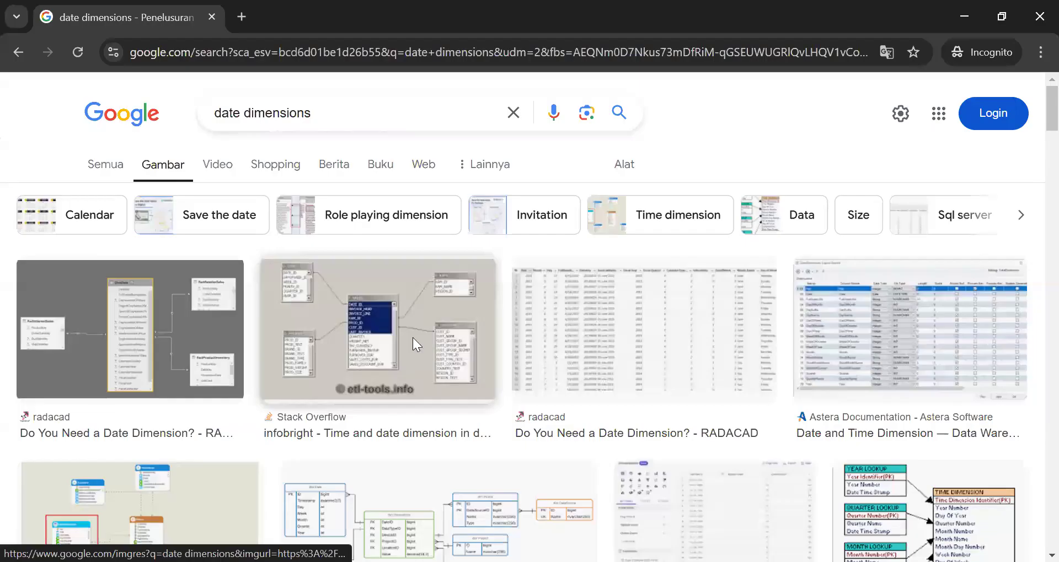
pyautogui.rightClick(375, 343)
pyautogui.click(472, 177)
pyautogui.click(288, 13)
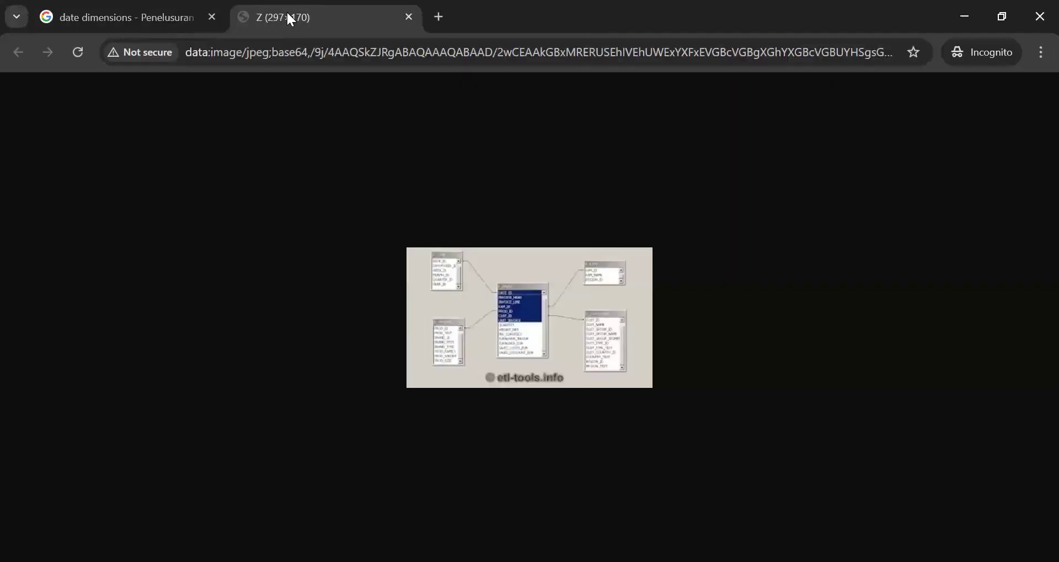
pyautogui.click(158, 18)
# Search the image results for a DimDate table diagram and open it in a new tab to examine its date attributes
pyautogui.scroll(-3, 389, 269)
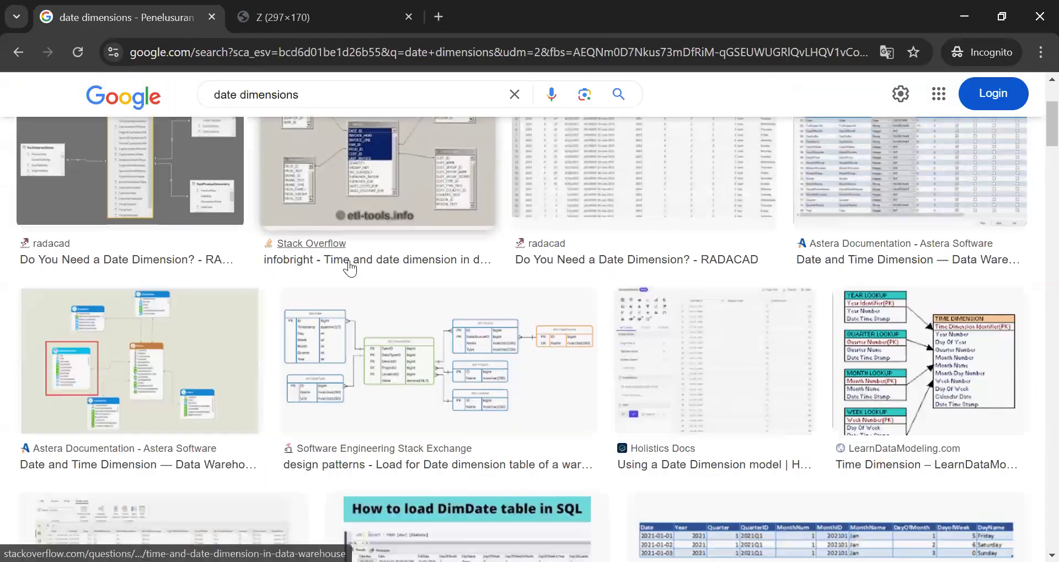
pyautogui.scroll(-3, 349, 269)
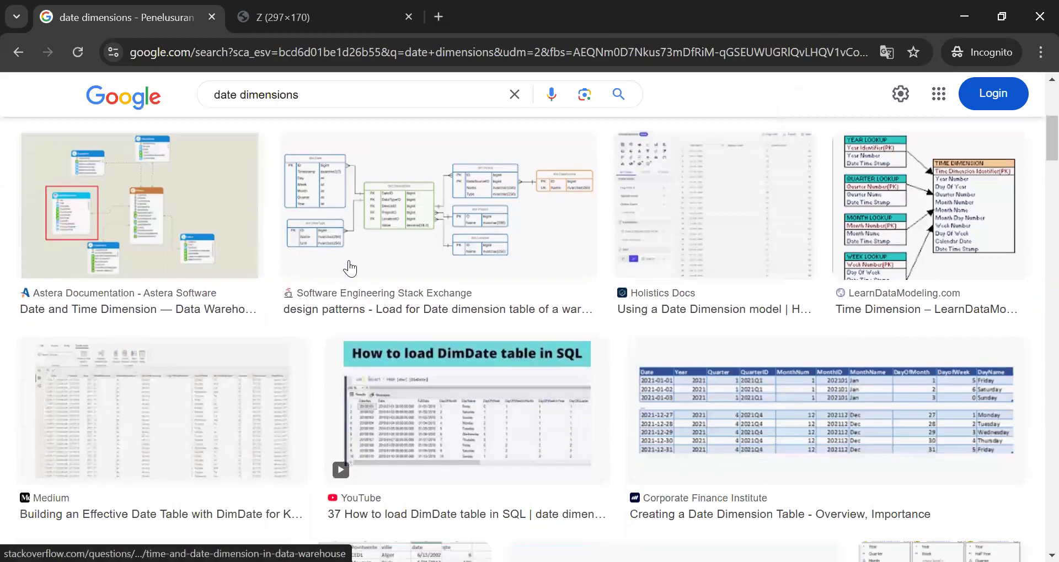
pyautogui.scroll(-7, 350, 269)
pyautogui.scroll(-1, 349, 269)
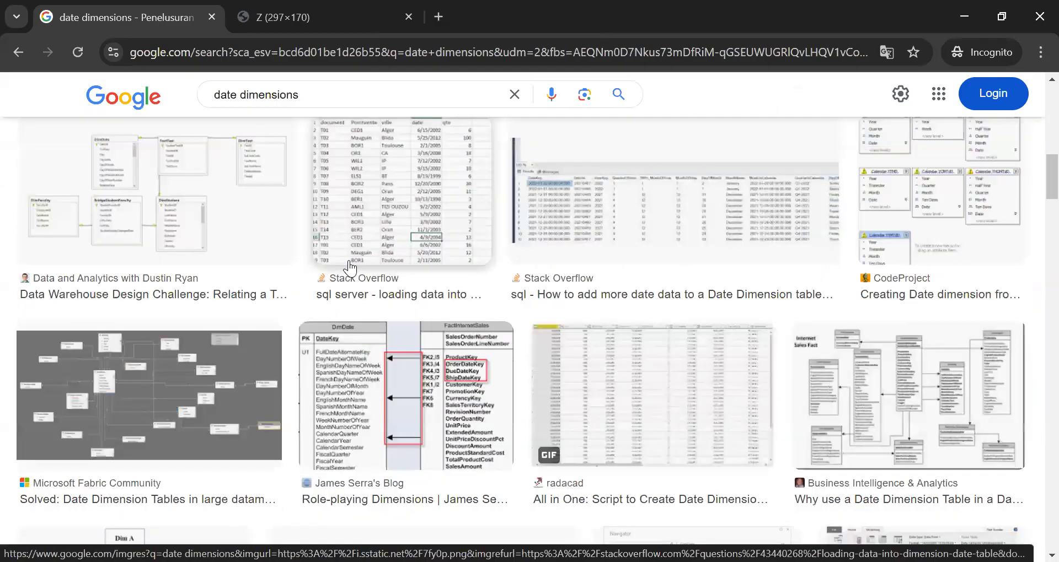
pyautogui.scroll(-7, 347, 270)
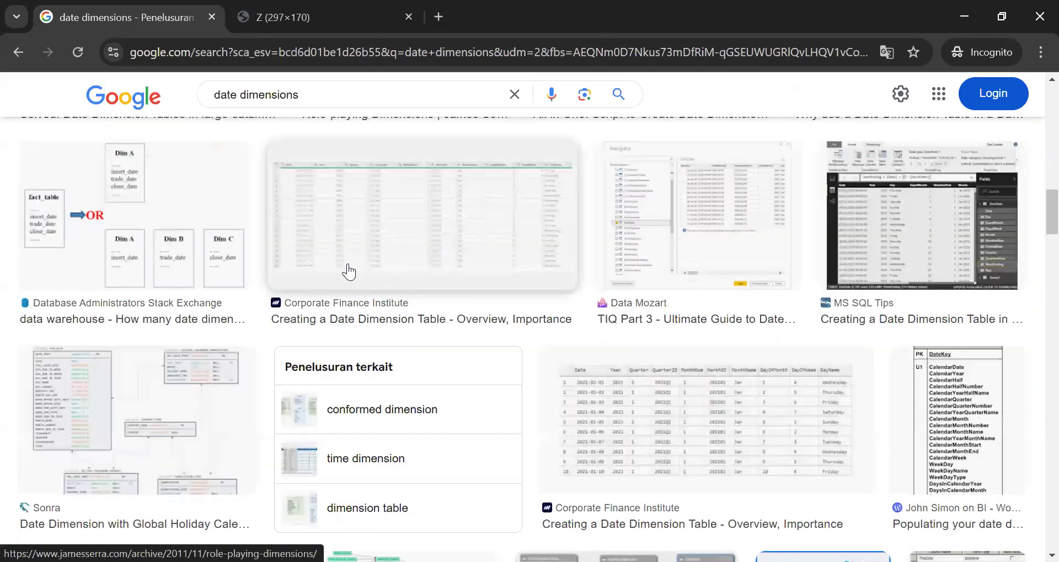
pyautogui.scroll(-6, 347, 271)
pyautogui.scroll(5, 351, 270)
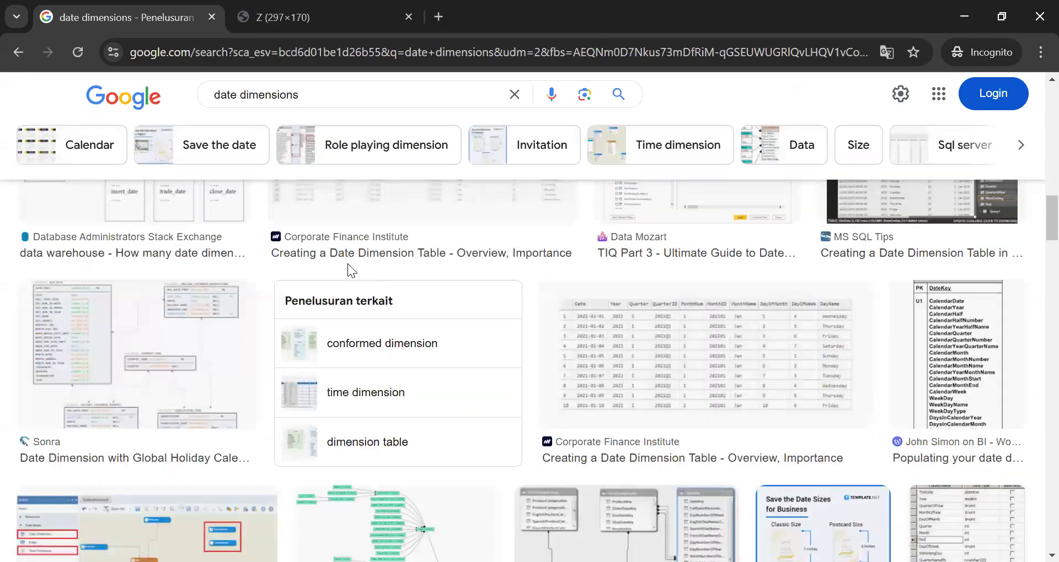
pyautogui.scroll(-1, 348, 263)
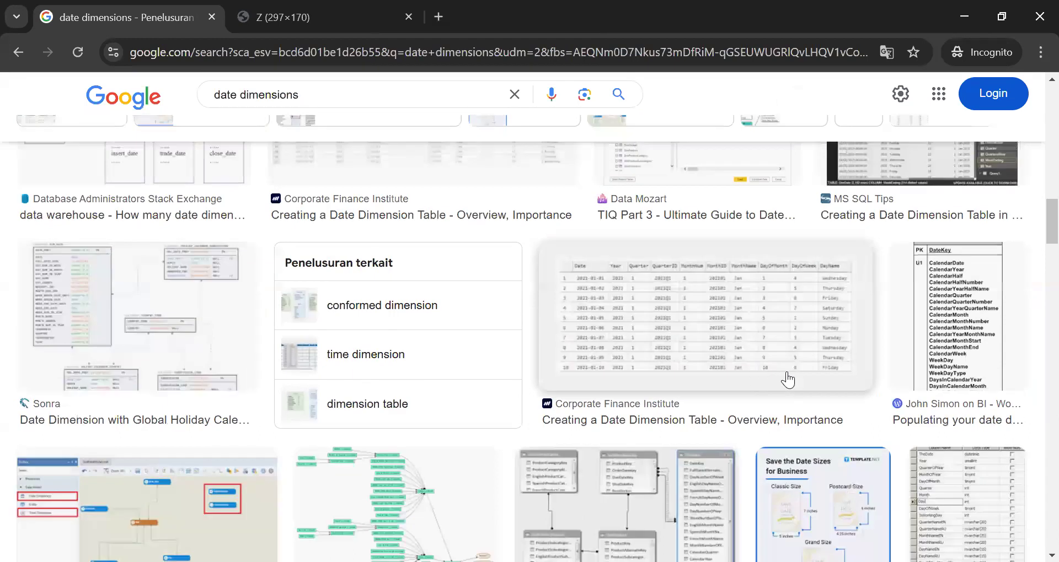
pyautogui.scroll(-1, 981, 357)
pyautogui.click(979, 315)
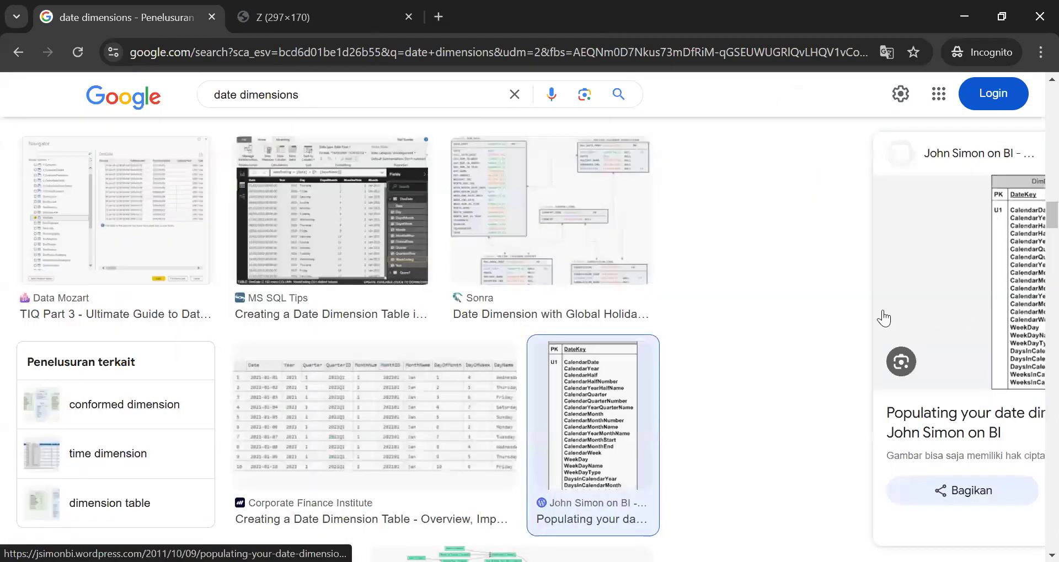
pyautogui.rightClick(839, 283)
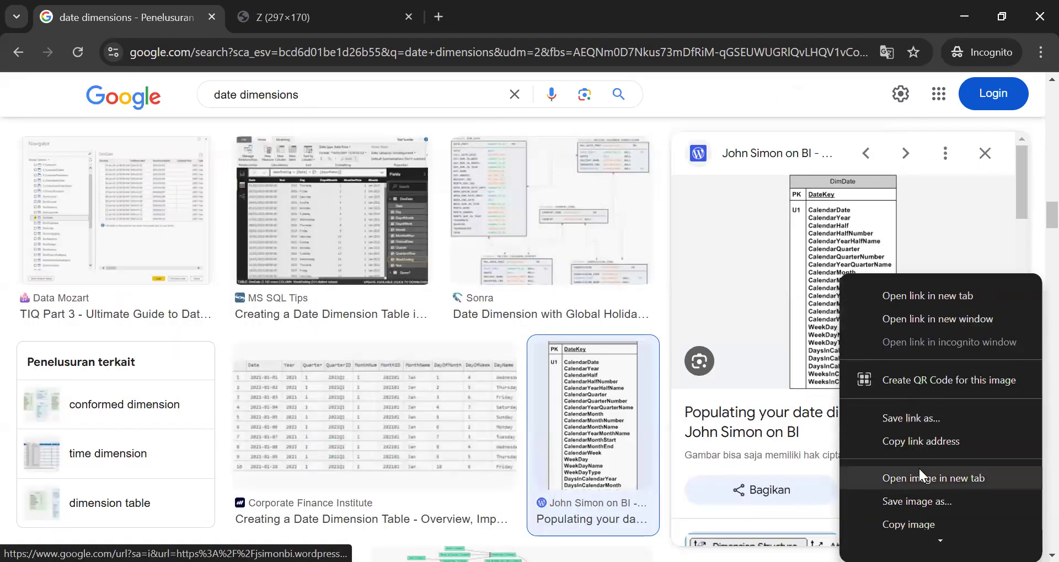
pyautogui.click(515, 8)
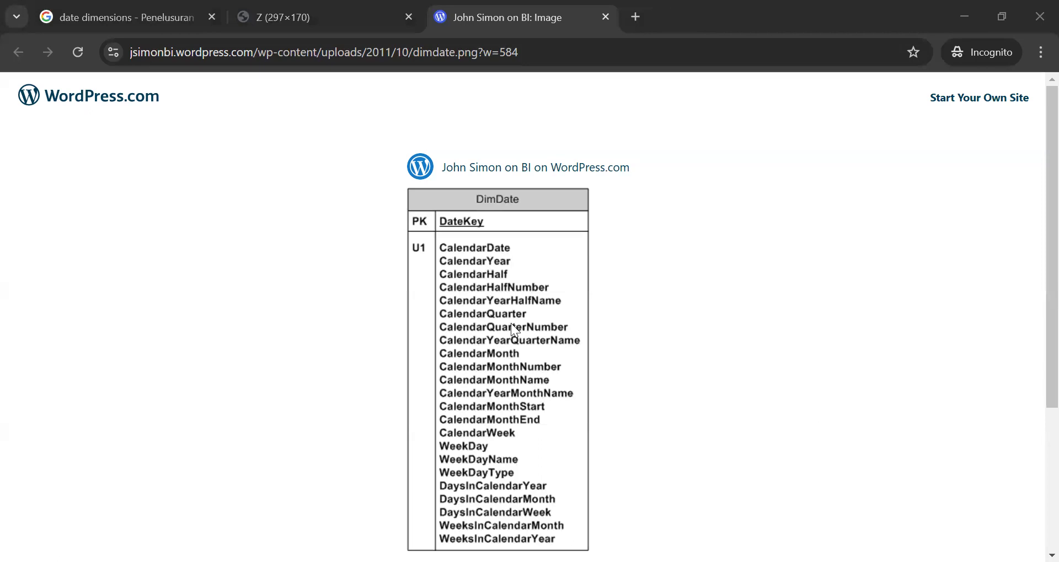
# Return to Spoon and set the month field's calculation to Month of date A with Tanggal as Field A
pyautogui.hotkey('alt', 'Tab')
pyautogui.click(199, 346)
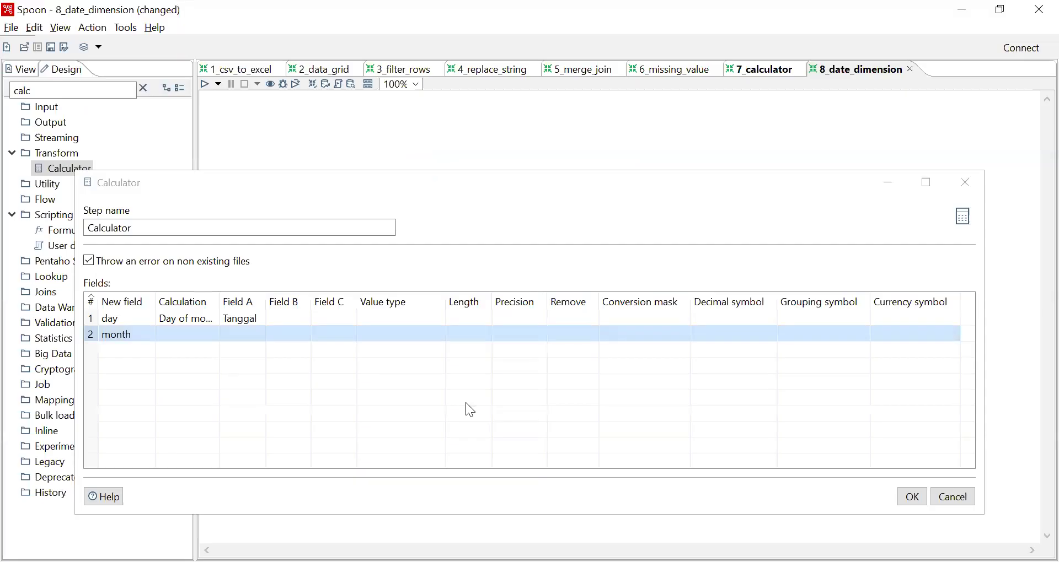
pyautogui.press('m')
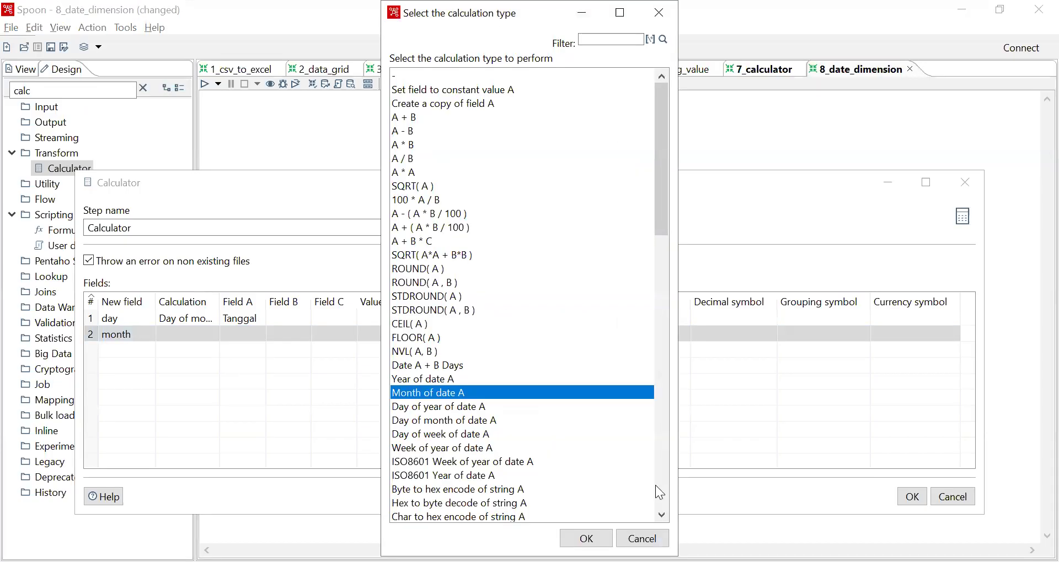
pyautogui.press('Return')
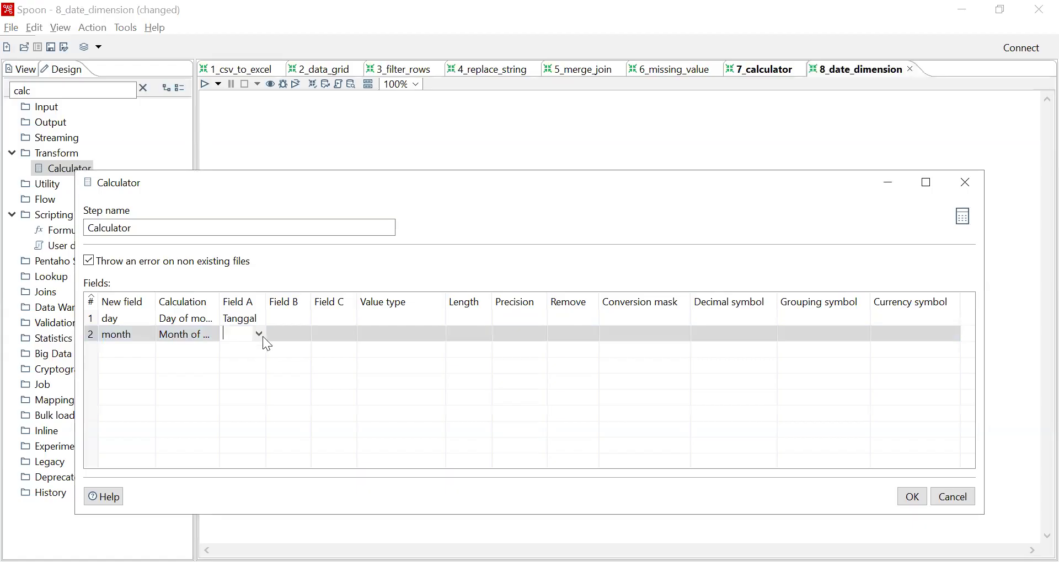
pyautogui.click(260, 333)
pyautogui.click(246, 379)
# Add a calculated field named year, using Year of date A with Tanggal as Field A
pyautogui.click(126, 351)
pyautogui.write('year')
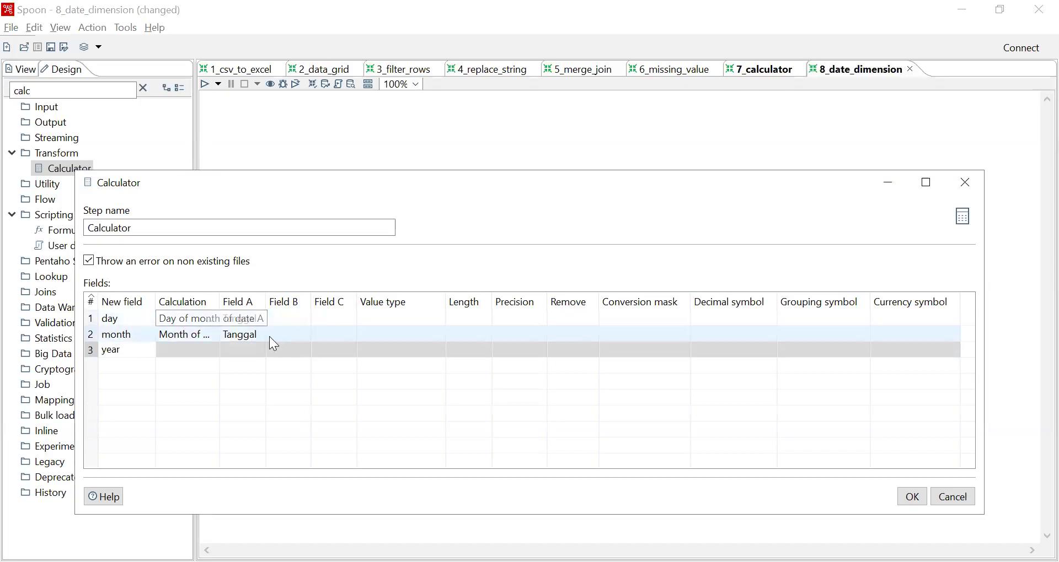
pyautogui.click(193, 351)
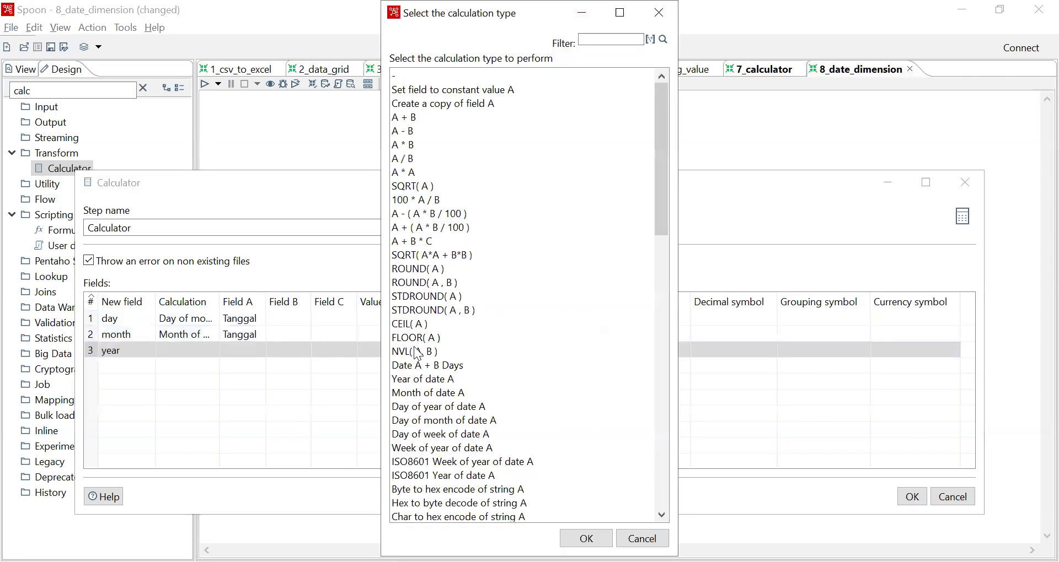
pyautogui.click(435, 383)
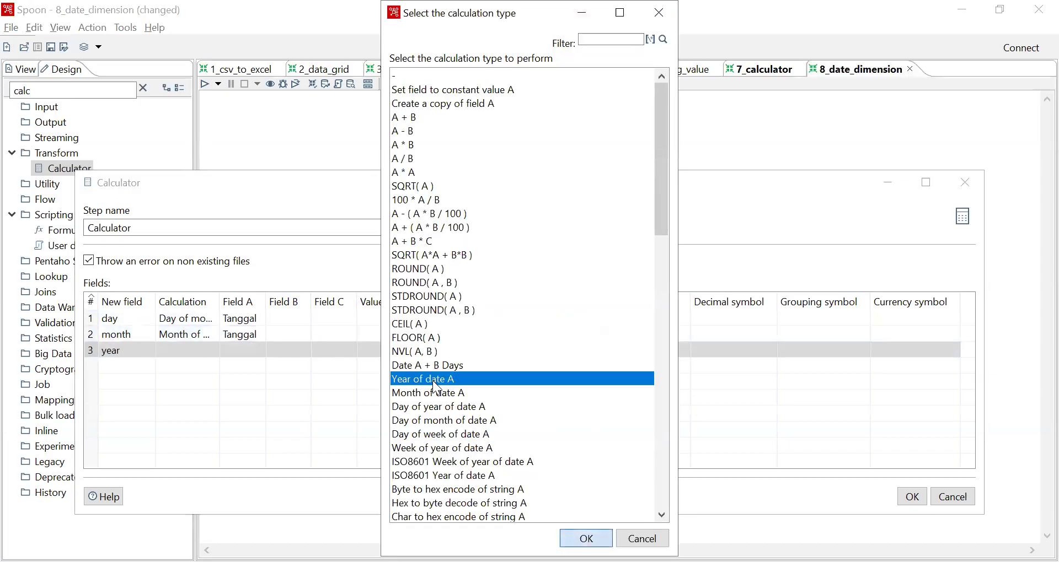
pyautogui.click(586, 538)
pyautogui.click(239, 350)
pyautogui.click(259, 350)
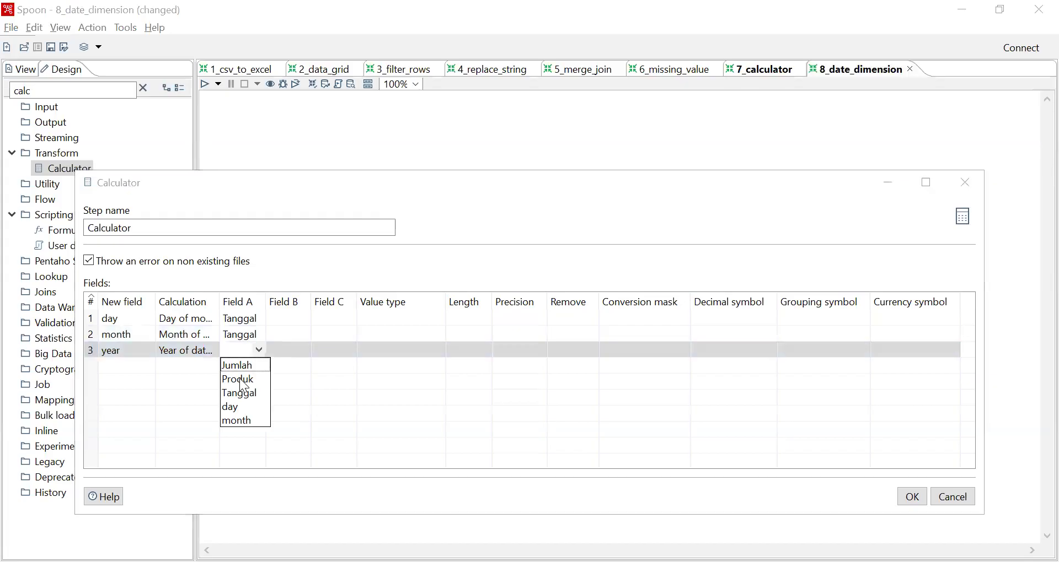
pyautogui.click(238, 388)
# Filter the calculation types for "quar" and assign Quarter of date A to the fourth Calculator row
pyautogui.click(197, 368)
pyautogui.click(192, 368)
pyautogui.scroll(-9, 495, 385)
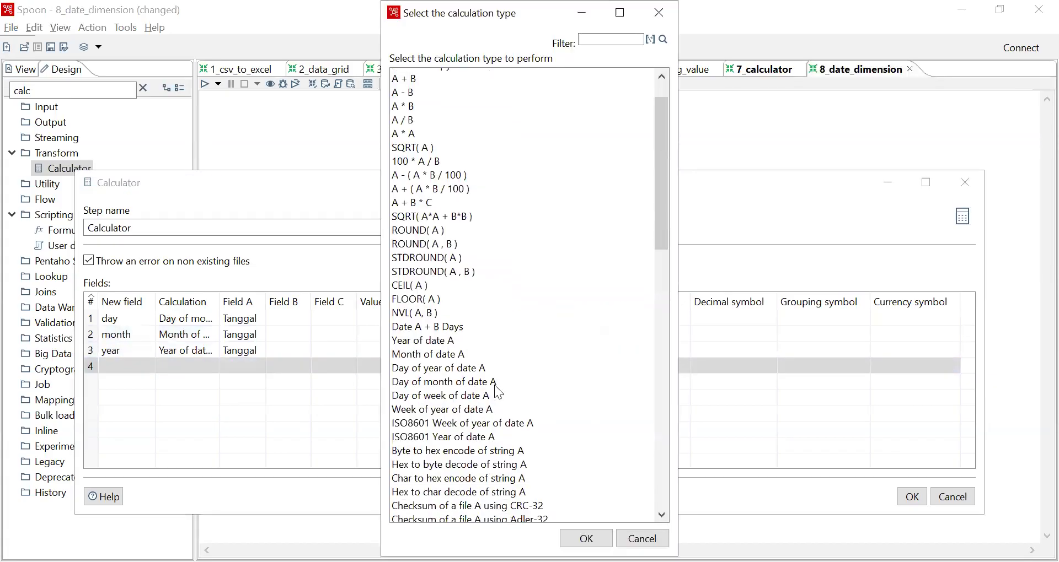
pyautogui.click(597, 40)
pyautogui.write('quar')
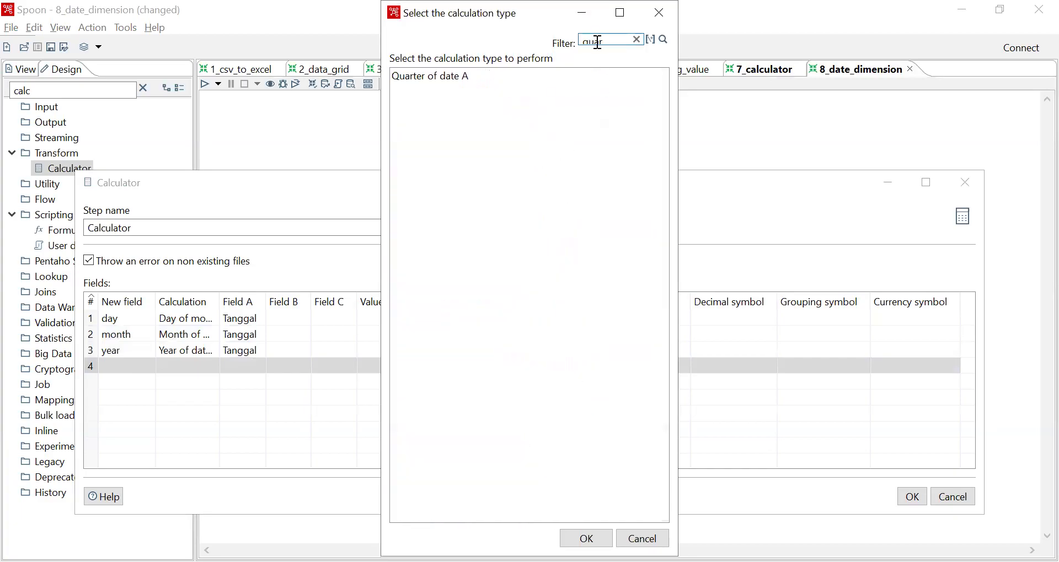
pyautogui.click(438, 77)
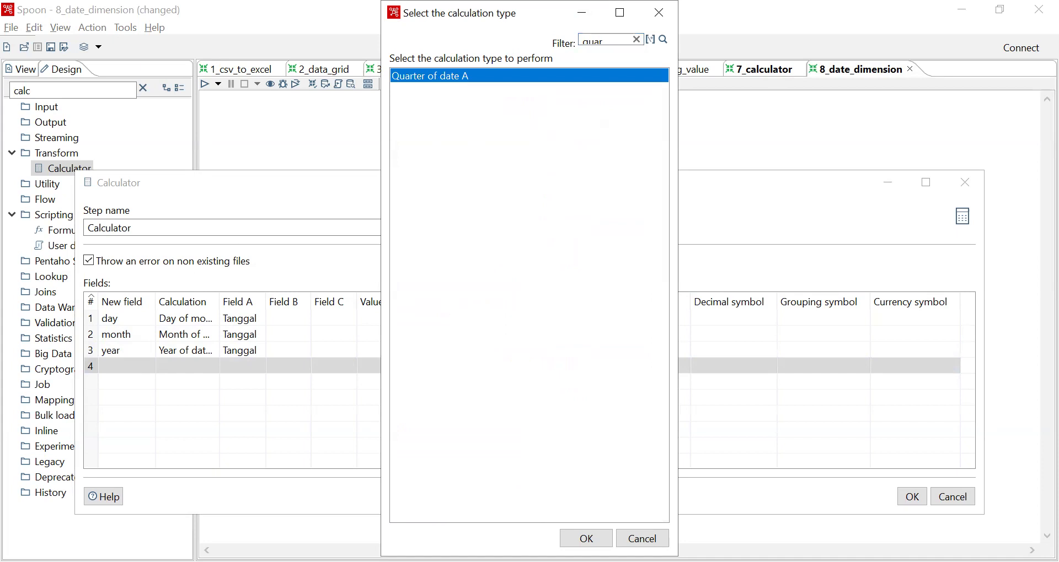
pyautogui.press('Return')
# Name the fourth calculated field quarter, set its Field A to Tanggal, and accept the Calculator settings
pyautogui.click(135, 369)
pyautogui.write('quarter')
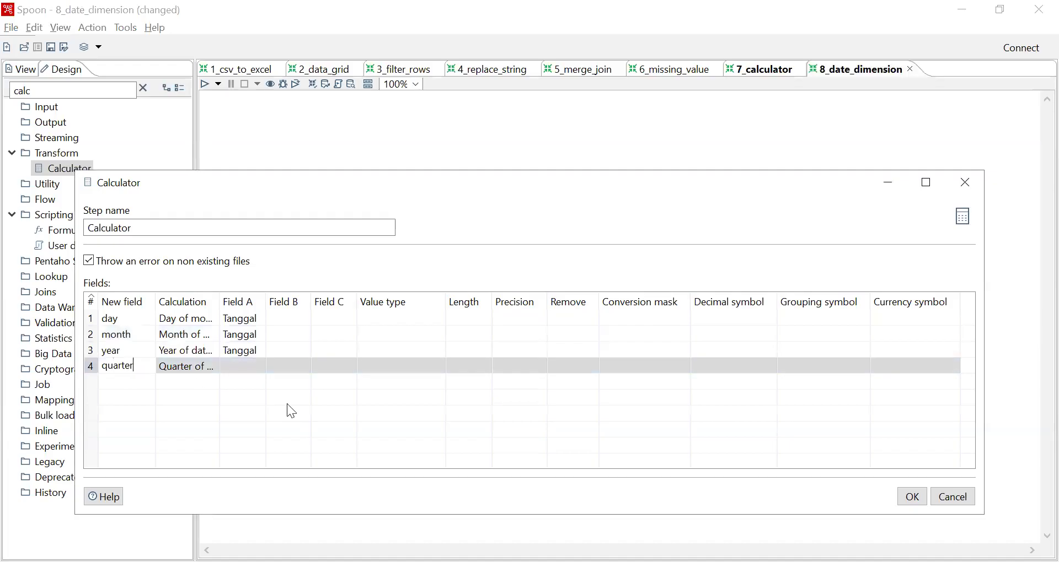
pyautogui.press('Tab')
pyautogui.press('Return')
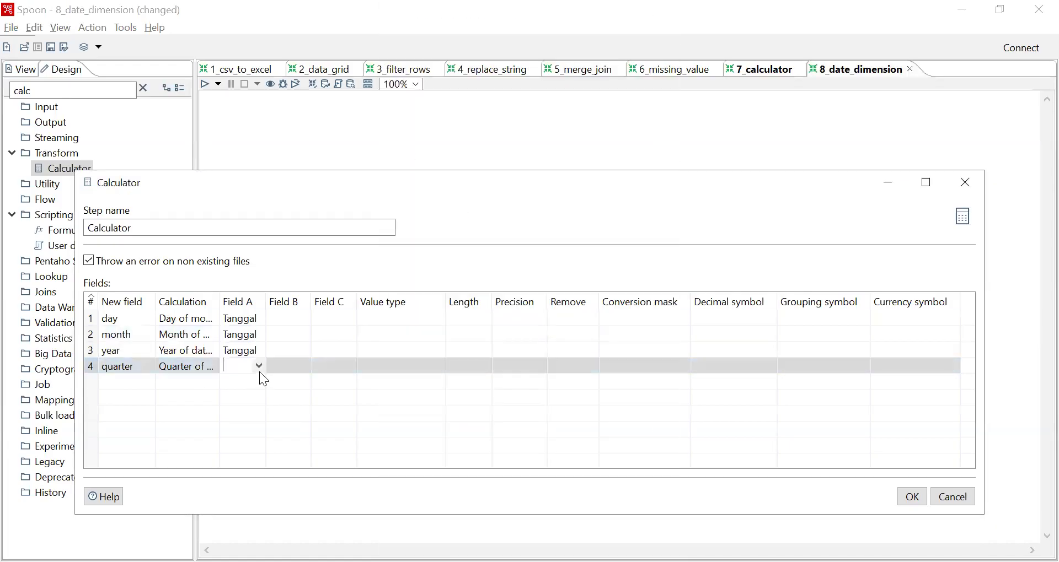
pyautogui.click(259, 367)
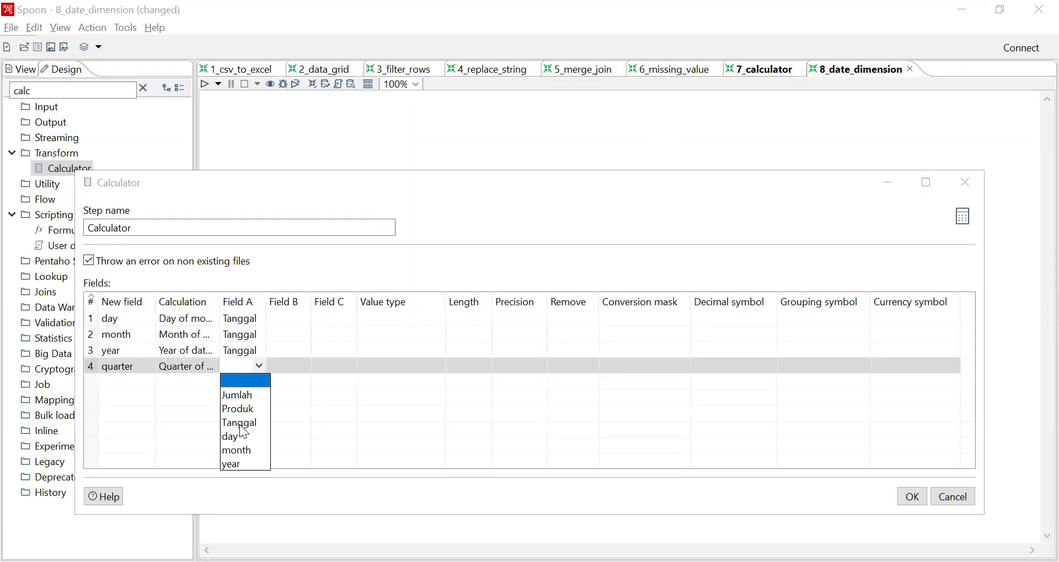
pyautogui.click(241, 425)
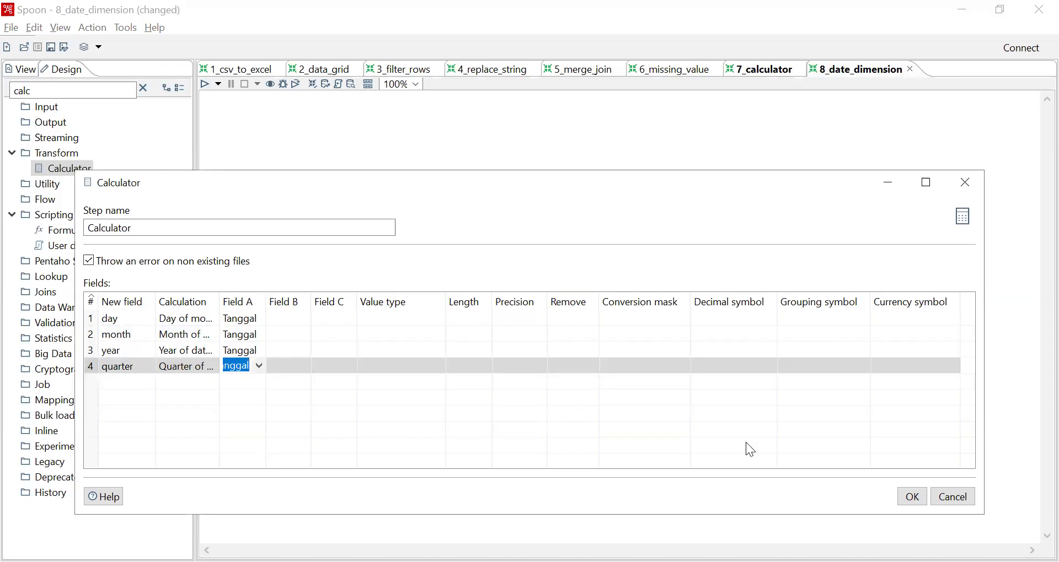
pyautogui.click(913, 497)
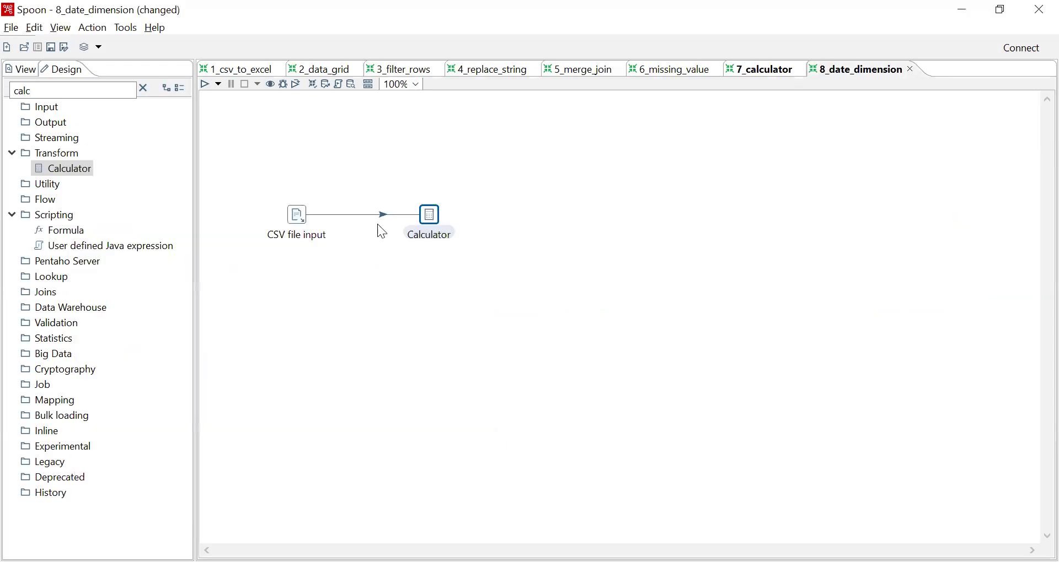
# Run the 8_date_dimension transformation and preview the Calculator's output rows in a slightly enlarged results area
pyautogui.click(207, 85)
pyautogui.click(640, 435)
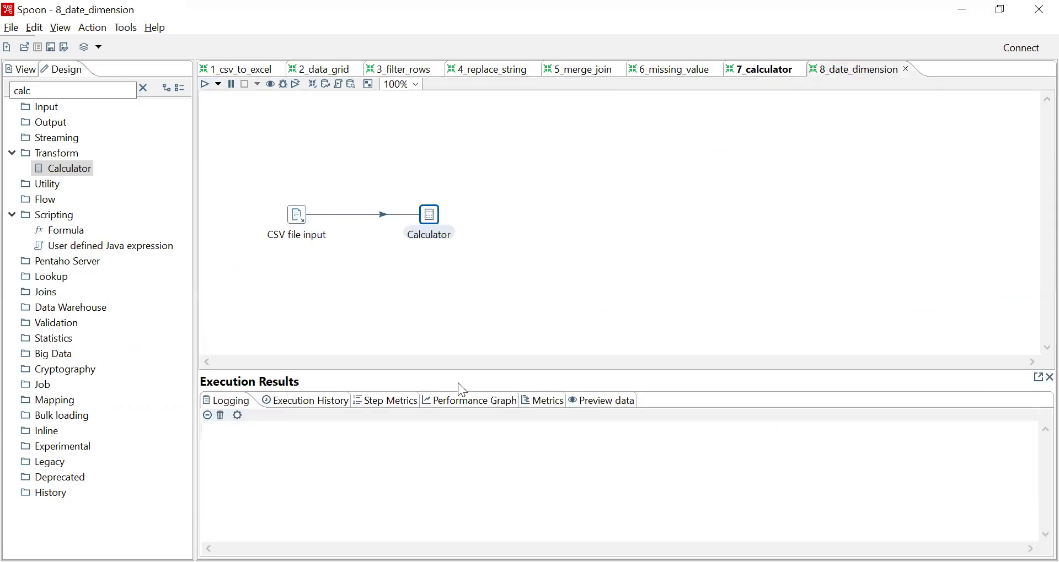
pyautogui.click(593, 408)
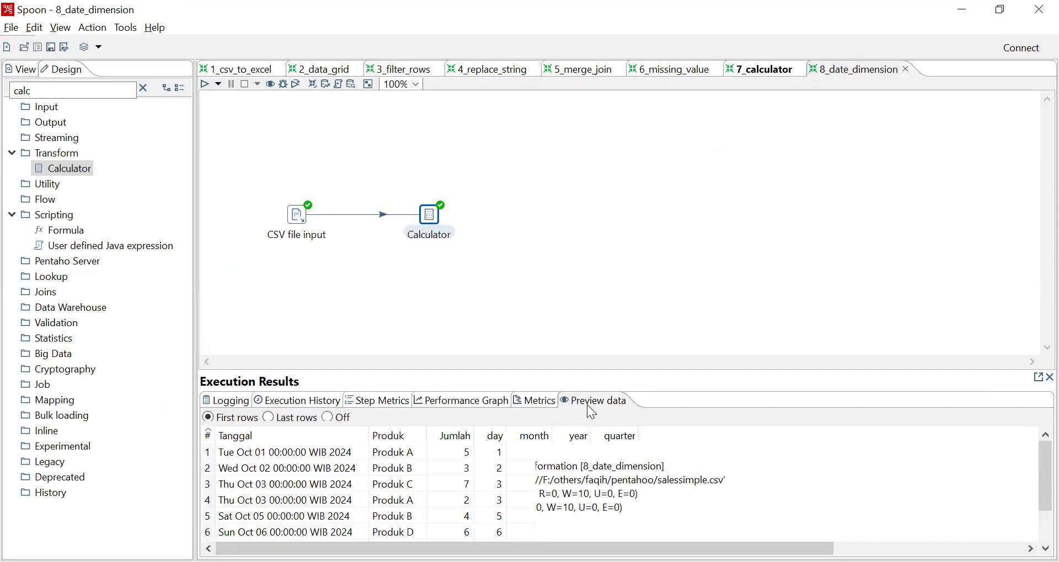
pyautogui.moveTo(502, 371); pyautogui.dragTo(502, 367)
pyautogui.moveTo(503, 343); pyautogui.dragTo(527, 266)
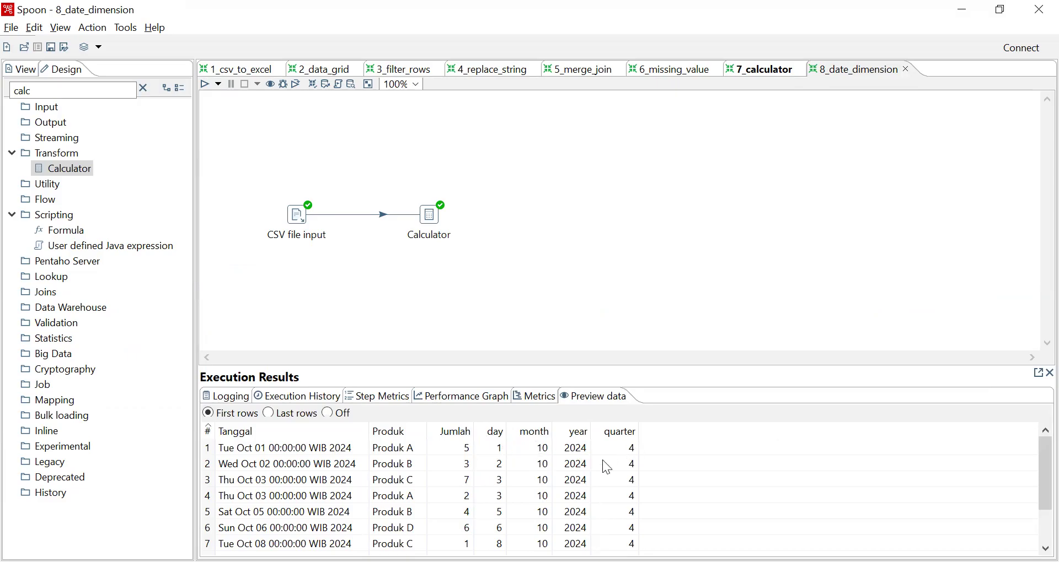
# Review the remaining rows of the Calculator output preview for repeated Tanggal dates
pyautogui.scroll(-1, 636, 455)
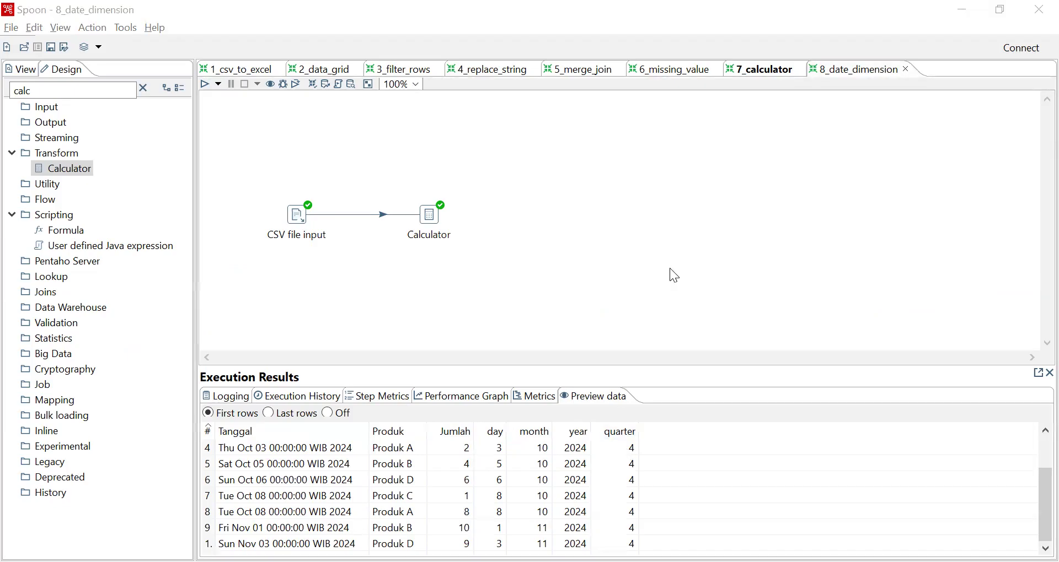
pyautogui.click(755, 73)
pyautogui.click(845, 71)
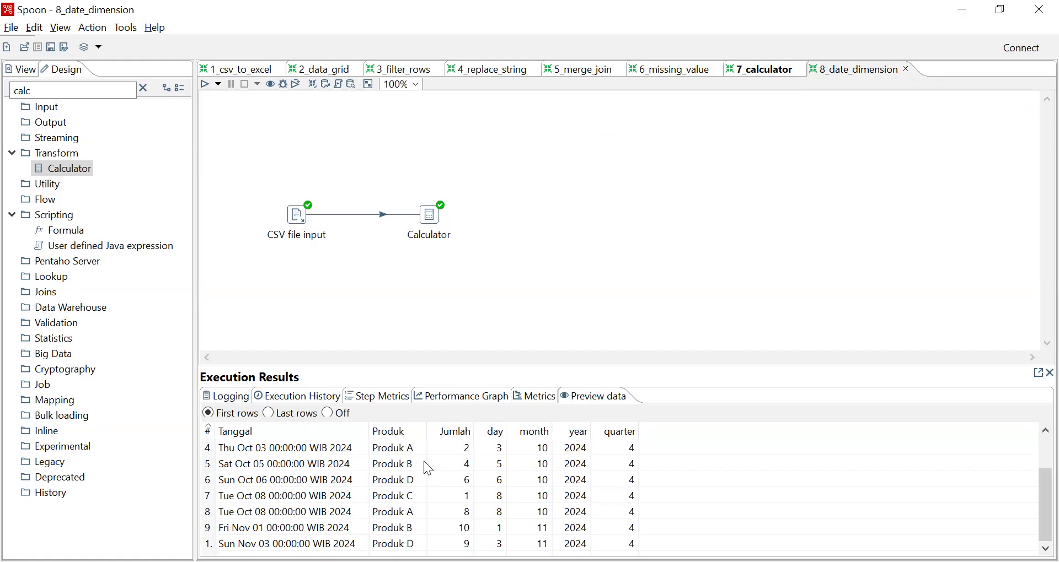
# Insert a Unique rows step by splitting the hop between CSV file input and Calculator, spacing the steps out evenly
pyautogui.moveTo(125, 90); pyautogui.dragTo(5, 110)
pyautogui.write('uniq')
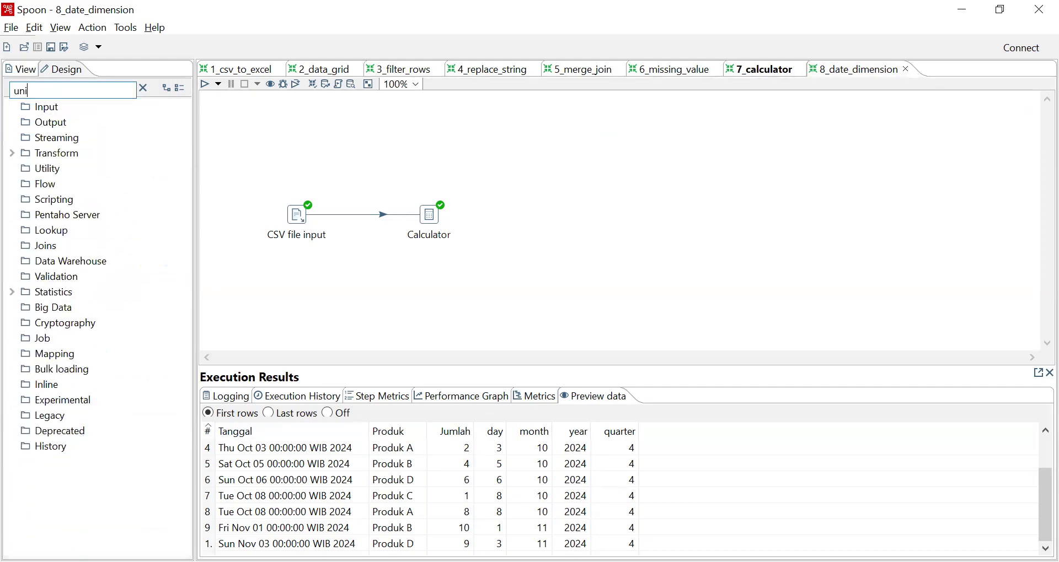
pyautogui.moveTo(71, 184); pyautogui.dragTo(385, 221)
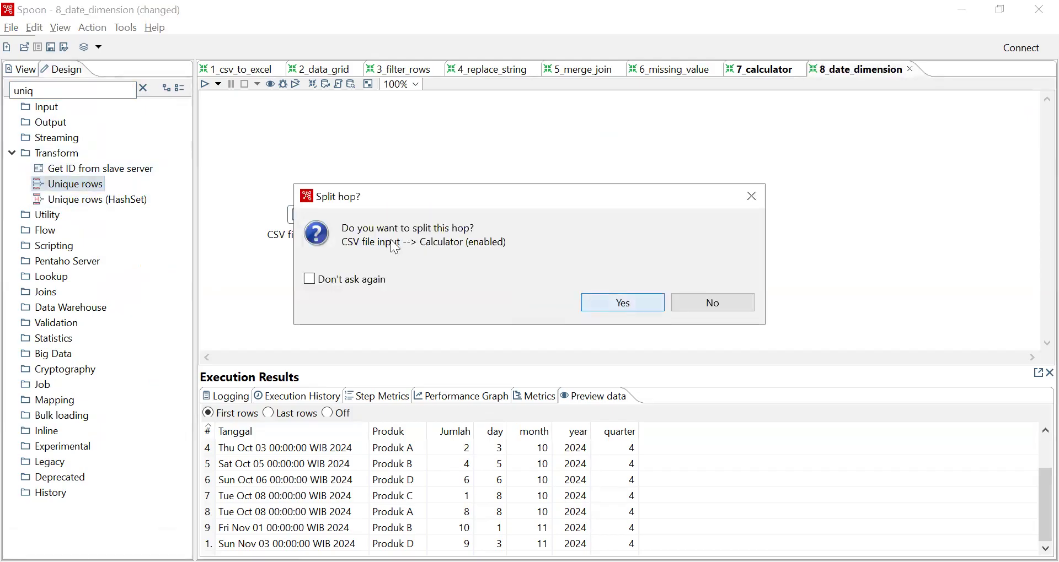
pyautogui.press('Return')
pyautogui.moveTo(431, 231); pyautogui.dragTo(531, 235)
pyautogui.moveTo(380, 224); pyautogui.dragTo(451, 223)
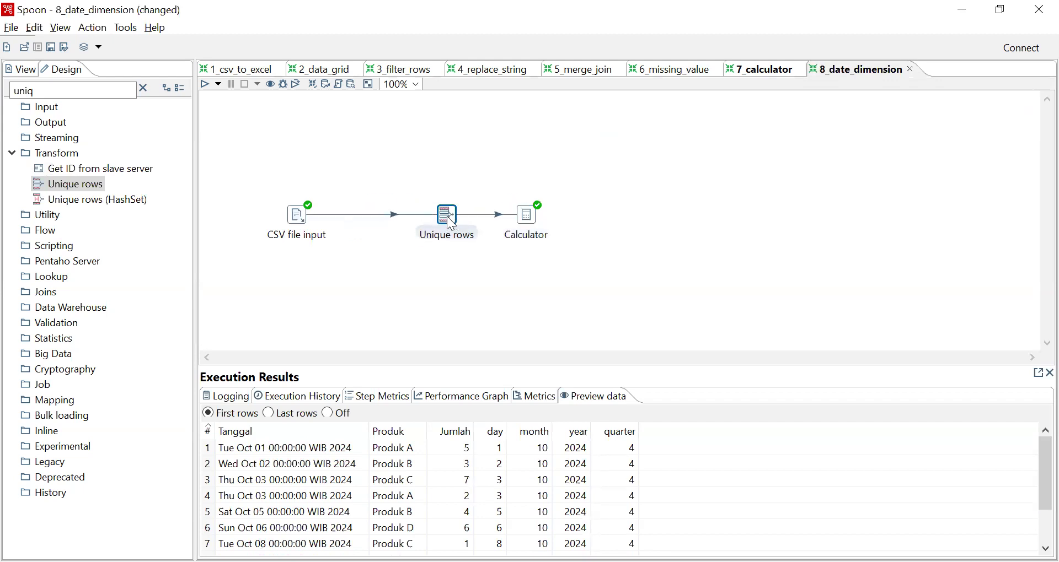
# Configure Unique rows to compare on Tanggal with Ignore case set to N, and accept the settings
pyautogui.doubleClick(448, 221)
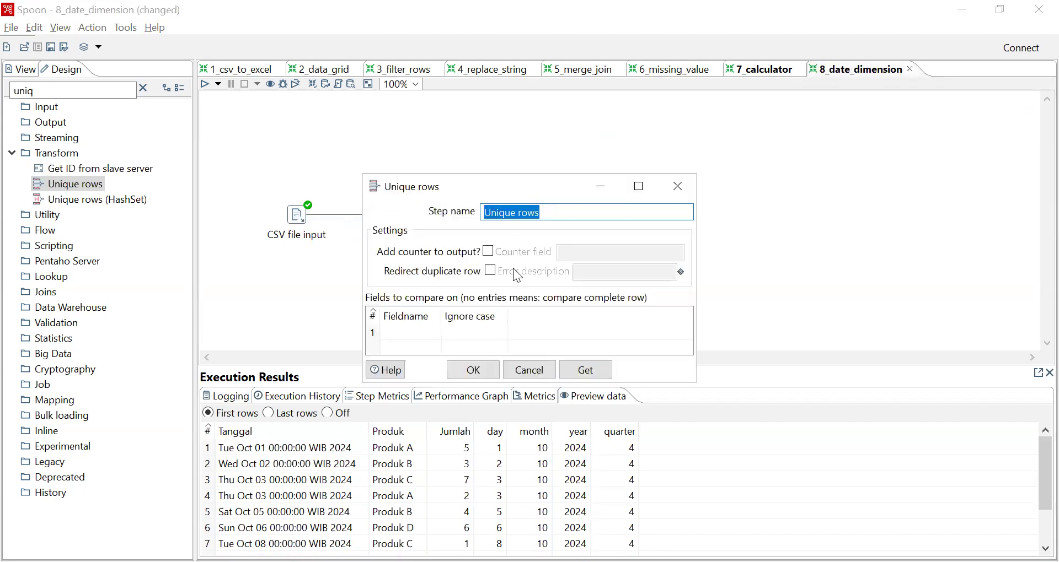
pyautogui.click(432, 333)
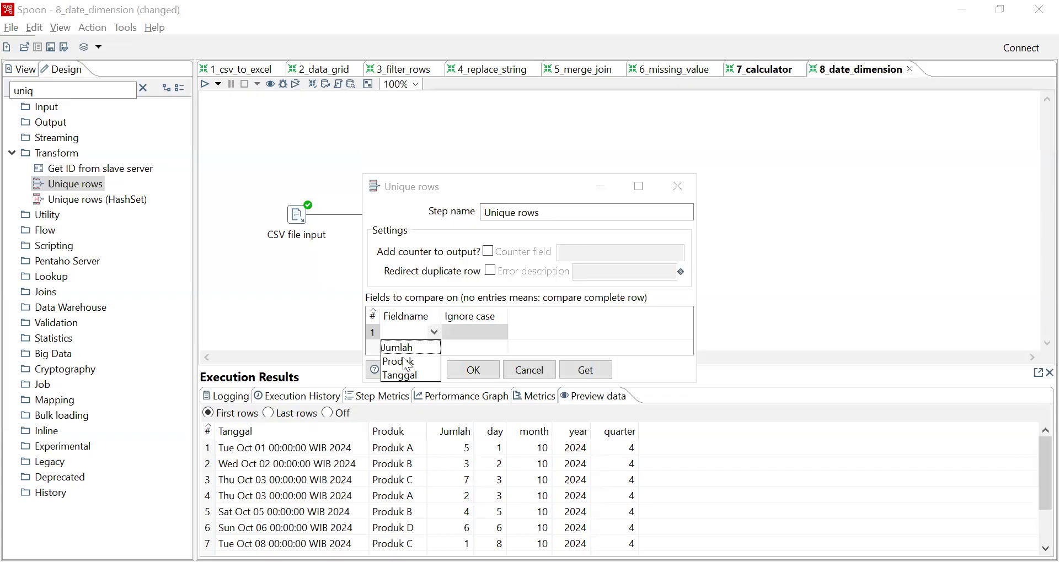
pyautogui.click(408, 376)
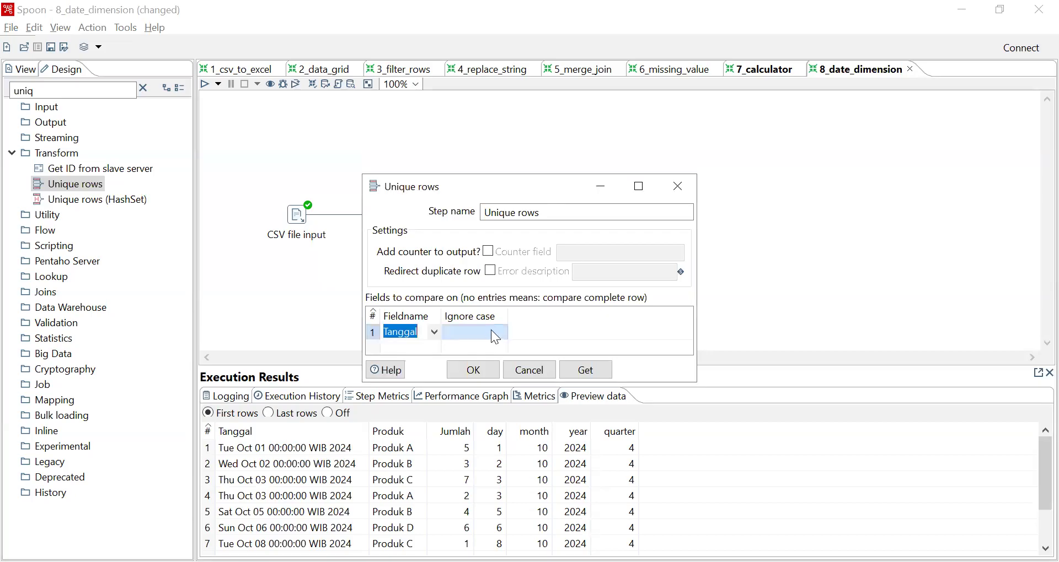
pyautogui.click(491, 330)
pyautogui.click(501, 329)
pyautogui.click(468, 360)
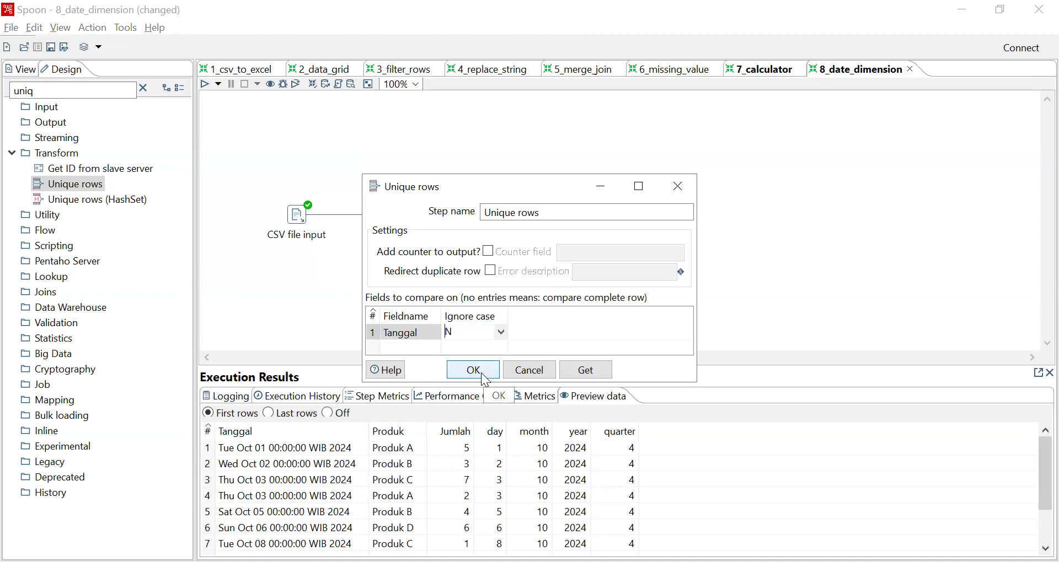
pyautogui.click(483, 375)
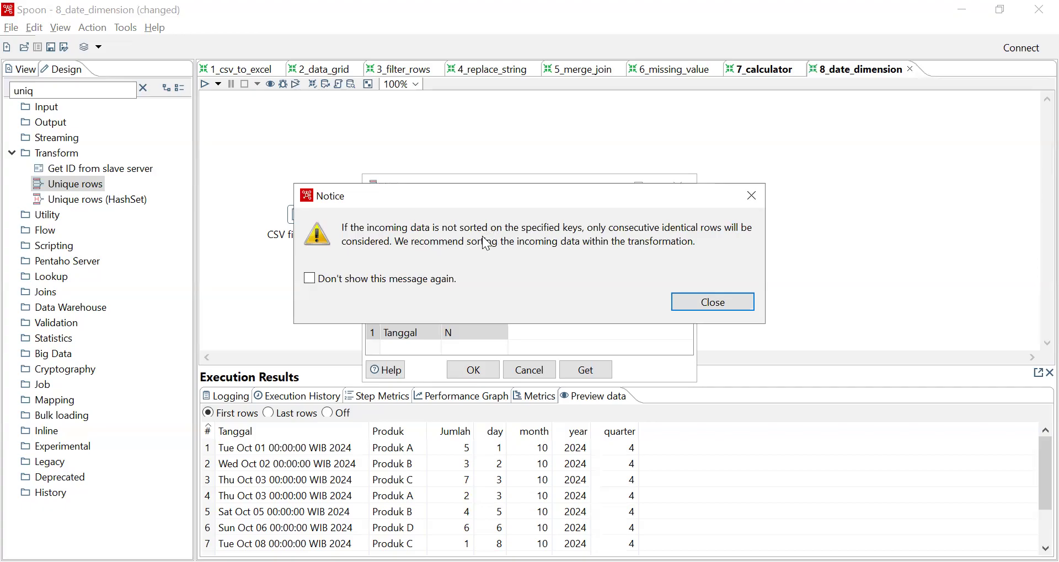
pyautogui.click(712, 299)
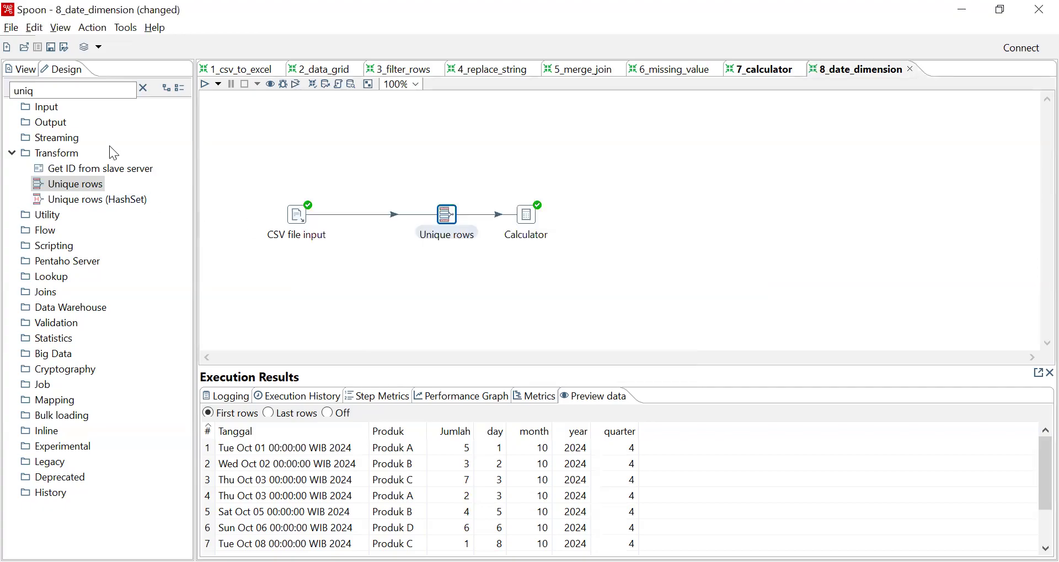
# Find the Sort rows step and insert it between CSV file input and Unique rows
pyautogui.doubleClick(90, 92)
pyautogui.press('BackSpace')
pyautogui.write('sort')
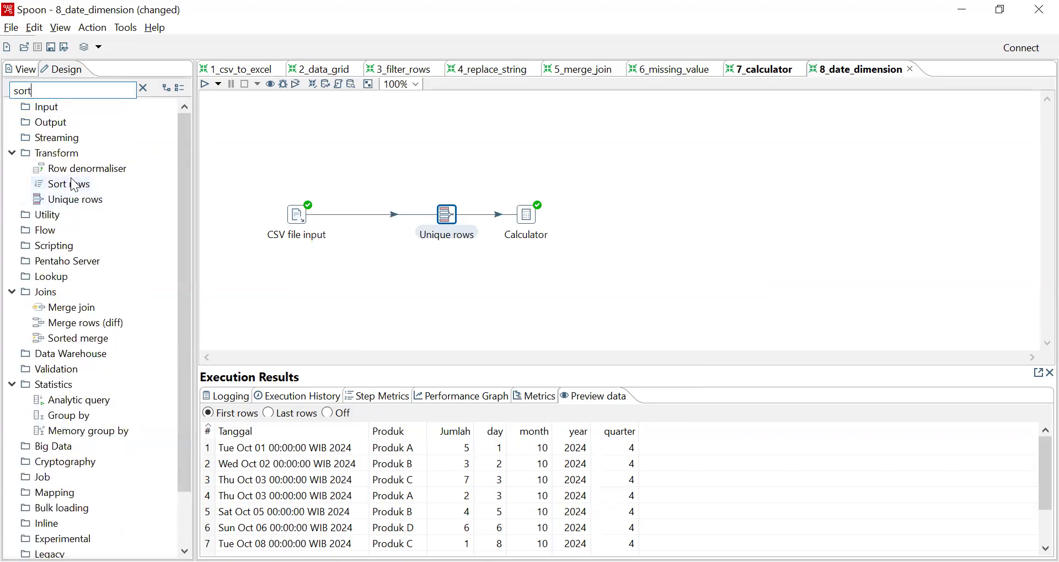
pyautogui.moveTo(74, 186); pyautogui.dragTo(391, 215)
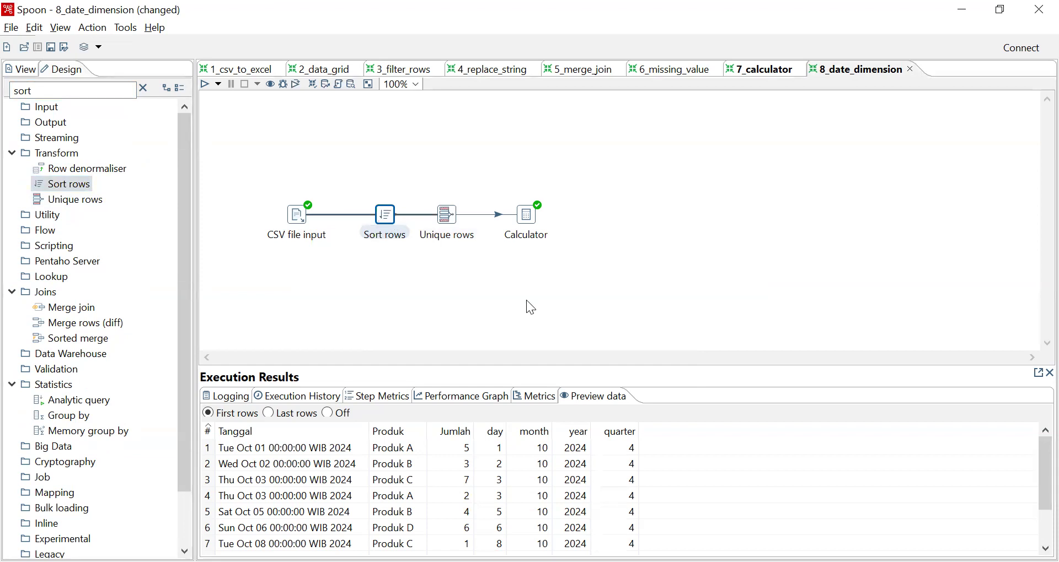
pyautogui.click(593, 301)
# Set Sort rows to sort on Tanggal with Ascending set to Y, accept the settings, and save the transformation
pyautogui.doubleClick(386, 216)
pyautogui.click(313, 318)
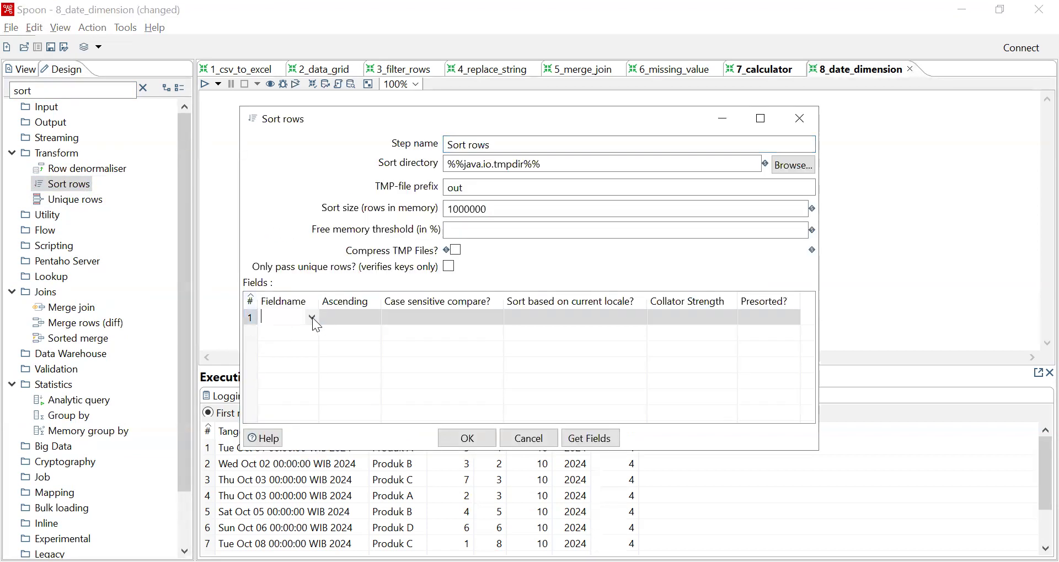
pyautogui.click(312, 318)
pyautogui.click(377, 318)
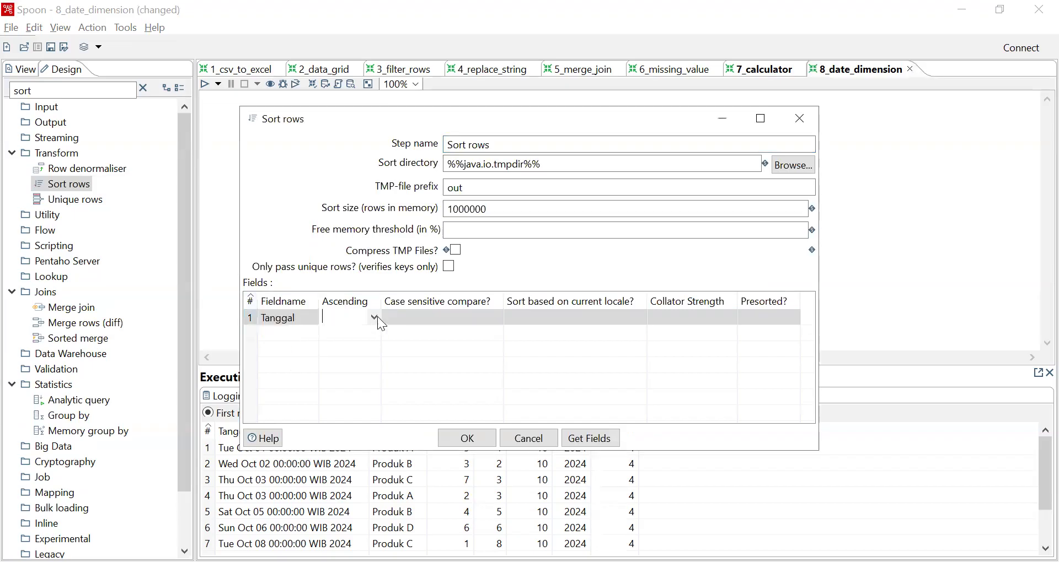
pyautogui.click(362, 338)
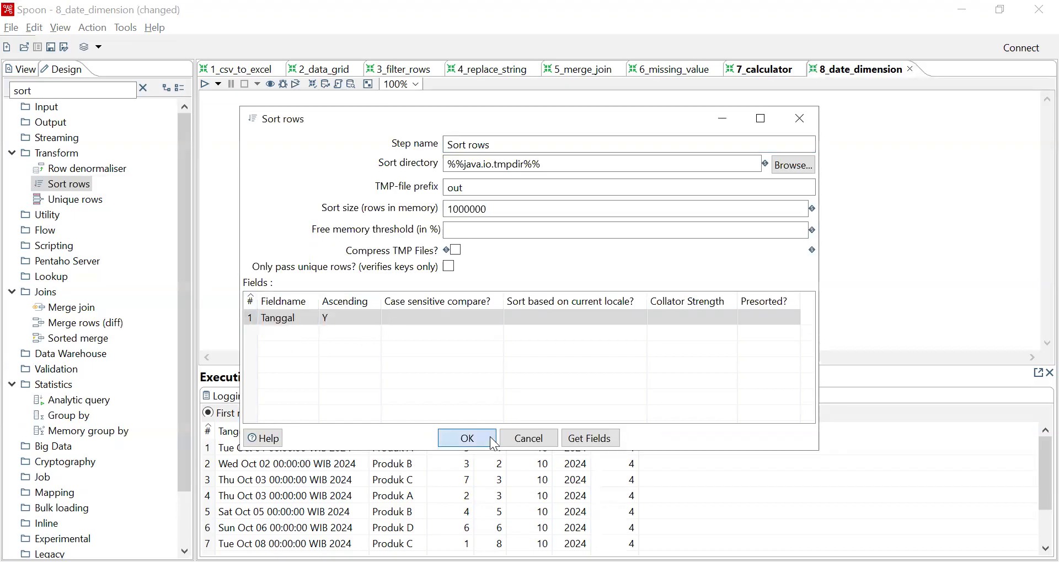
pyautogui.click(488, 438)
pyautogui.hotkey('ctrl', 's')
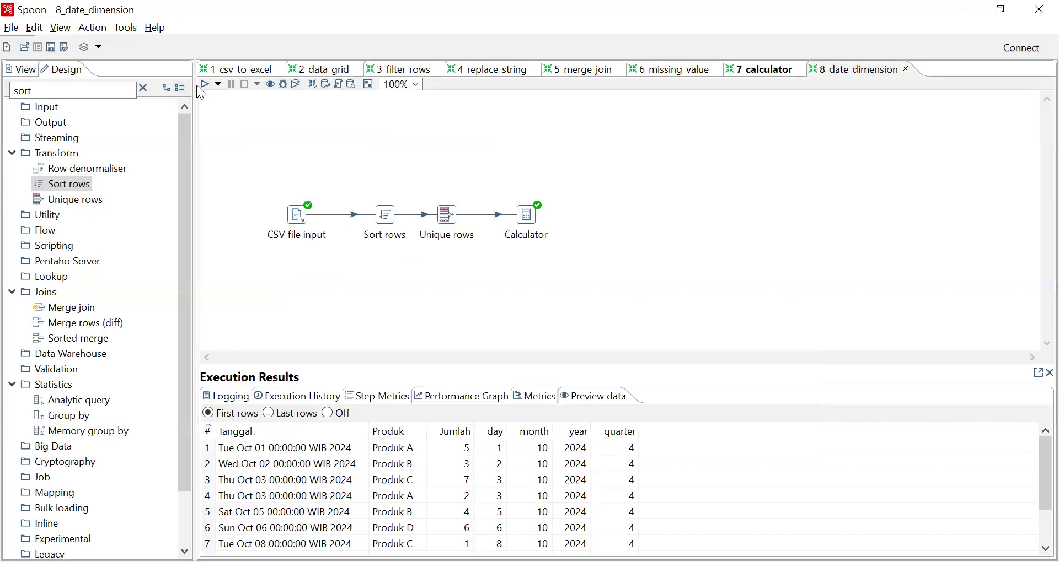
# Run the 8_date_dimension transformation and preview the output data
pyautogui.press('F9')
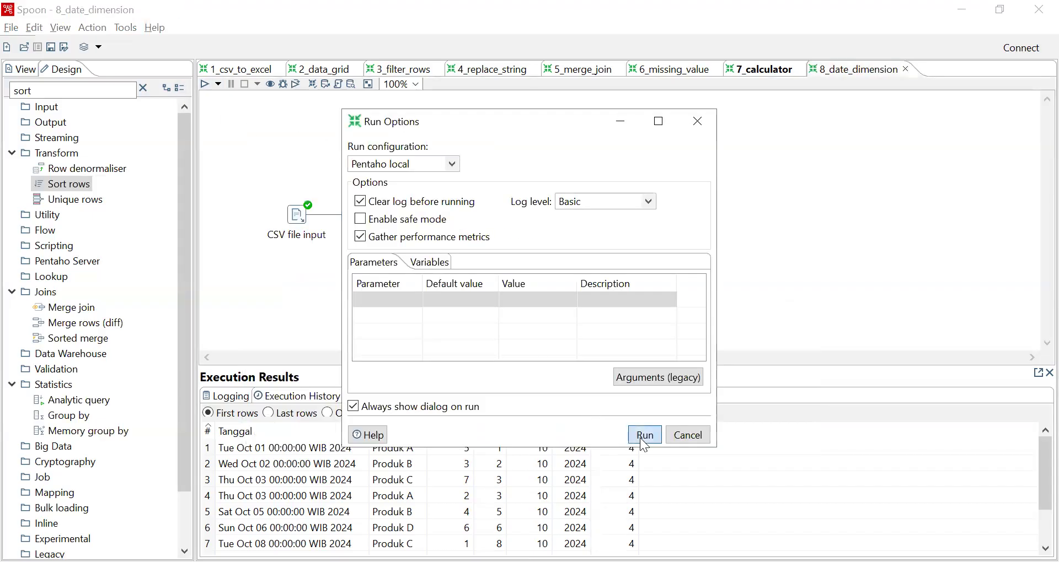
pyautogui.click(640, 436)
pyautogui.click(606, 396)
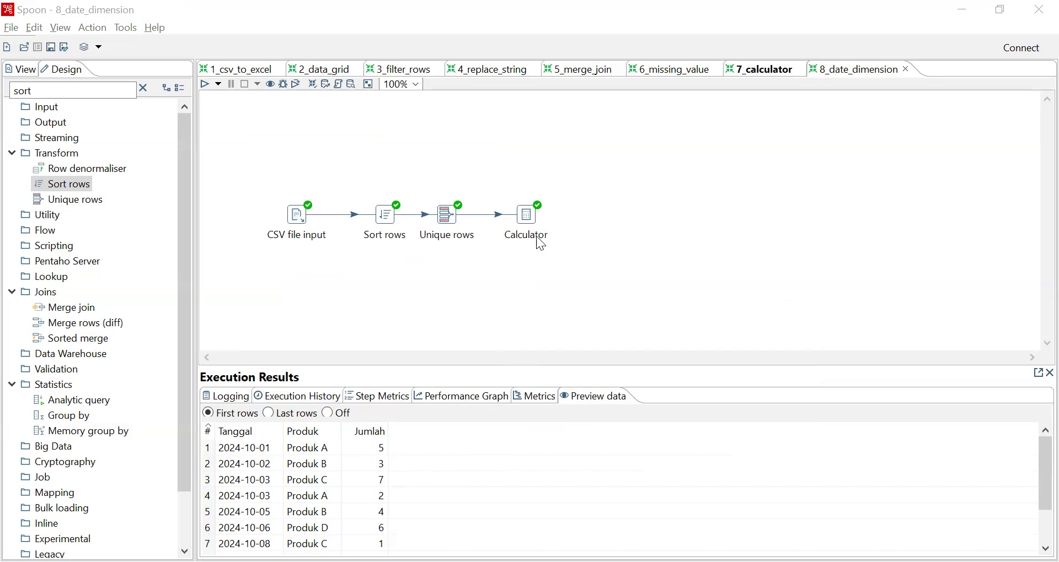
# Examine the settings and preview rows of the Calculator, Sort rows and Unique rows steps
pyautogui.doubleClick(527, 218)
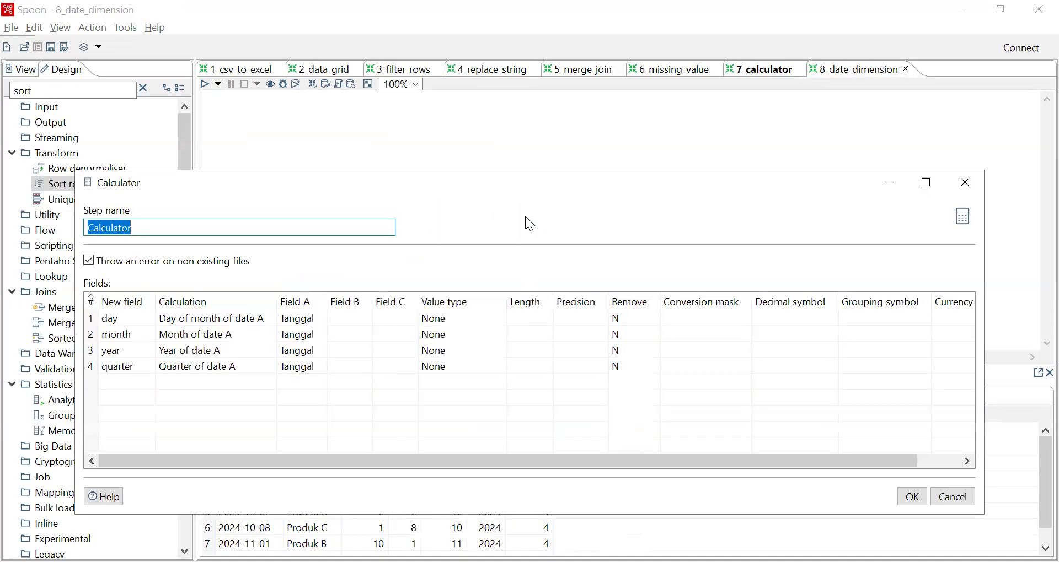
pyautogui.click(965, 183)
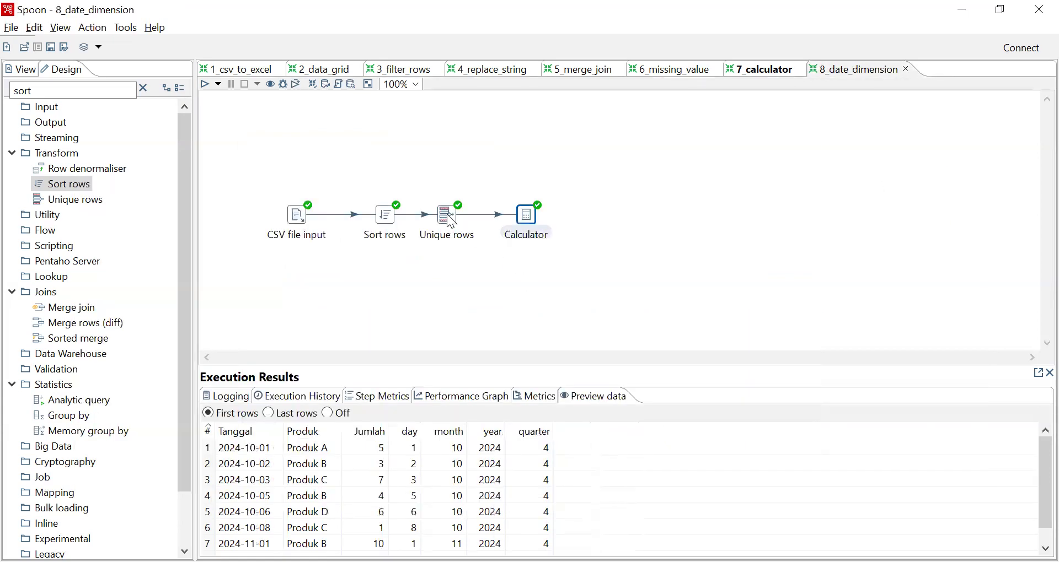
pyautogui.moveTo(451, 222)
pyautogui.click(392, 221)
pyautogui.doubleClick(392, 222)
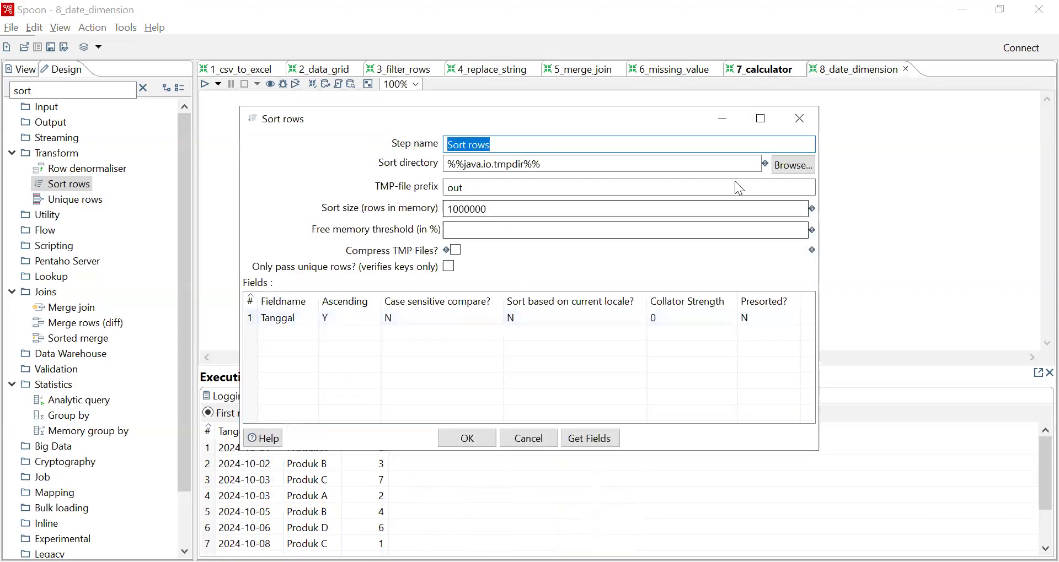
pyautogui.click(799, 126)
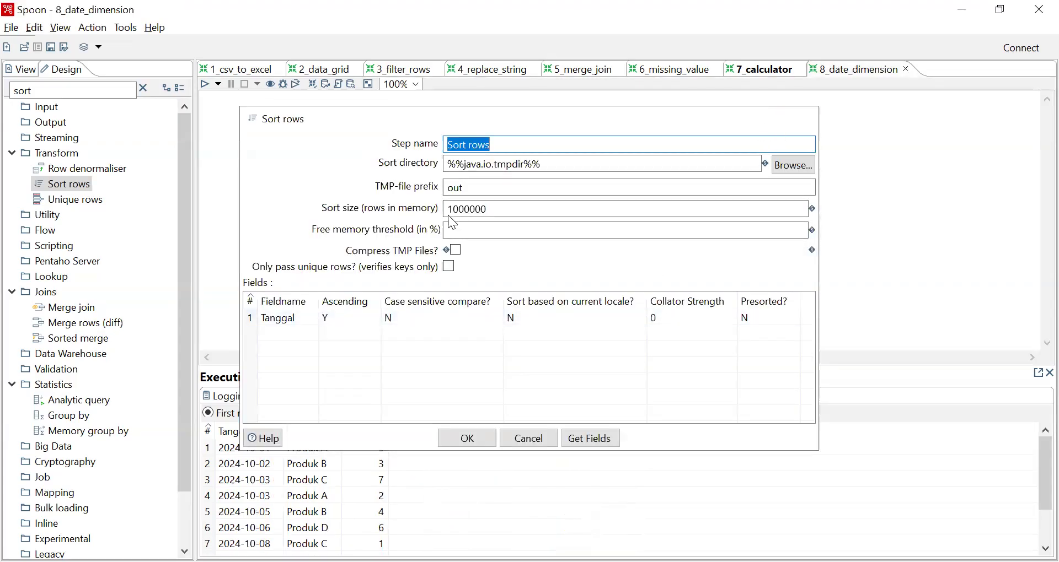
pyautogui.click(447, 217)
pyautogui.doubleClick(451, 223)
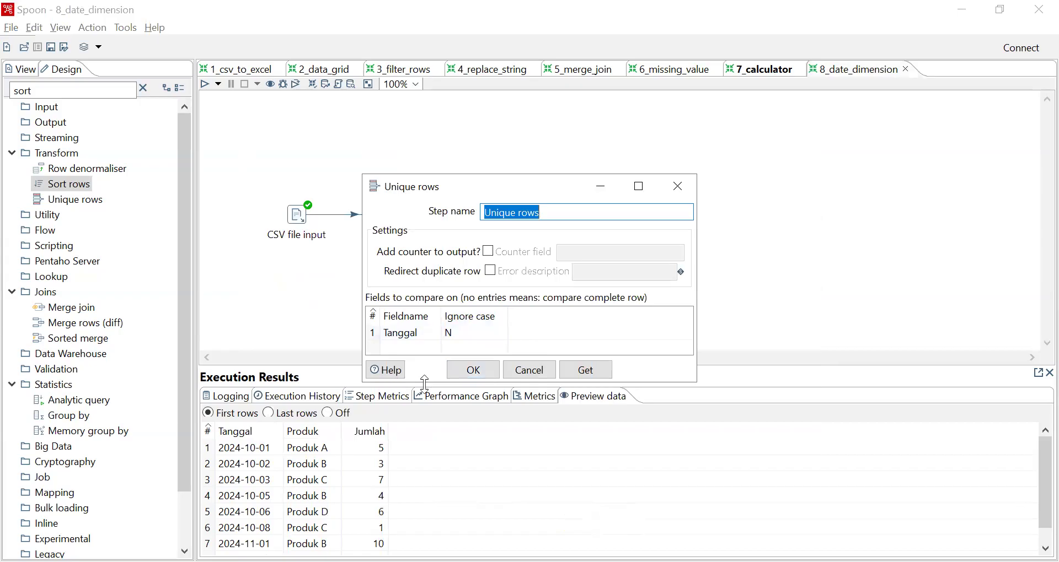
pyautogui.click(472, 381)
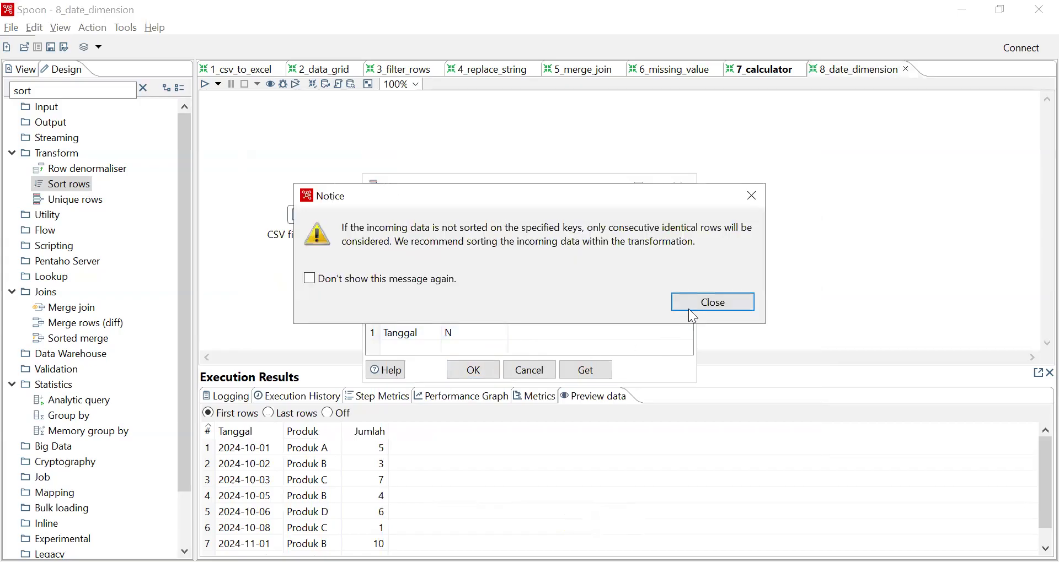
pyautogui.click(711, 303)
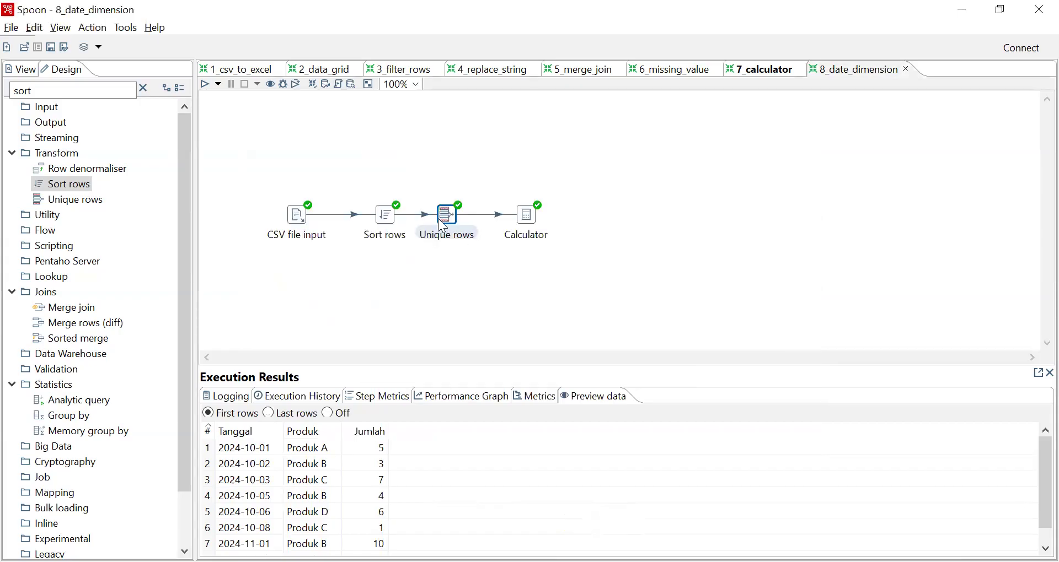
pyautogui.doubleClick(450, 225)
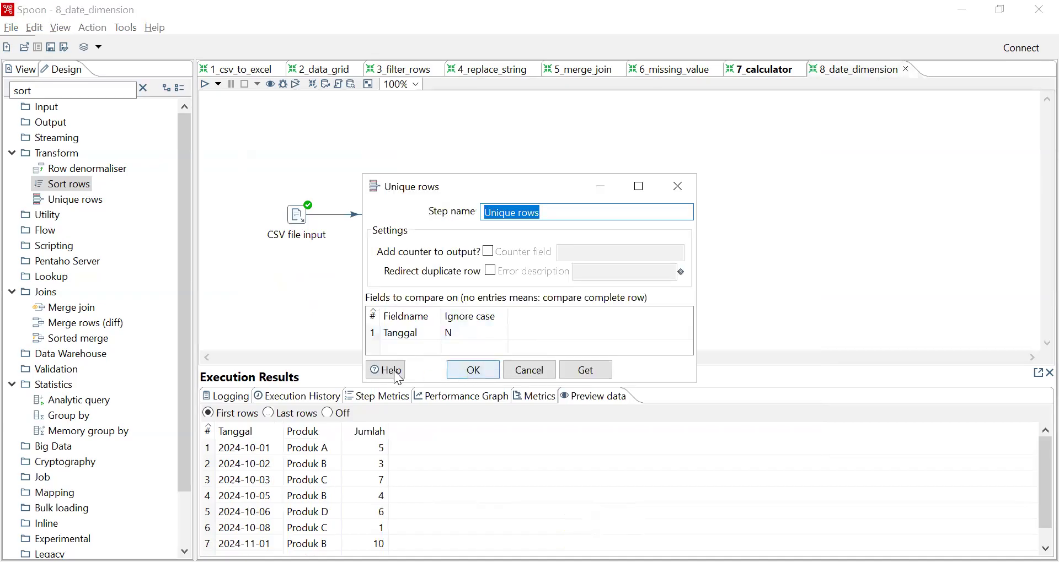
pyautogui.click(470, 379)
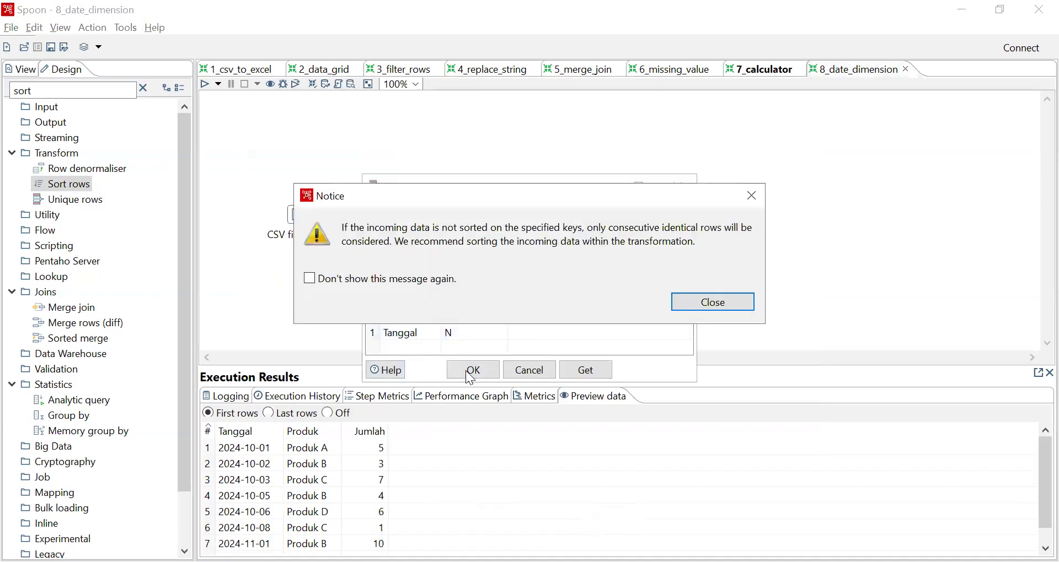
pyautogui.click(706, 303)
pyautogui.doubleClick(386, 224)
pyautogui.click(293, 323)
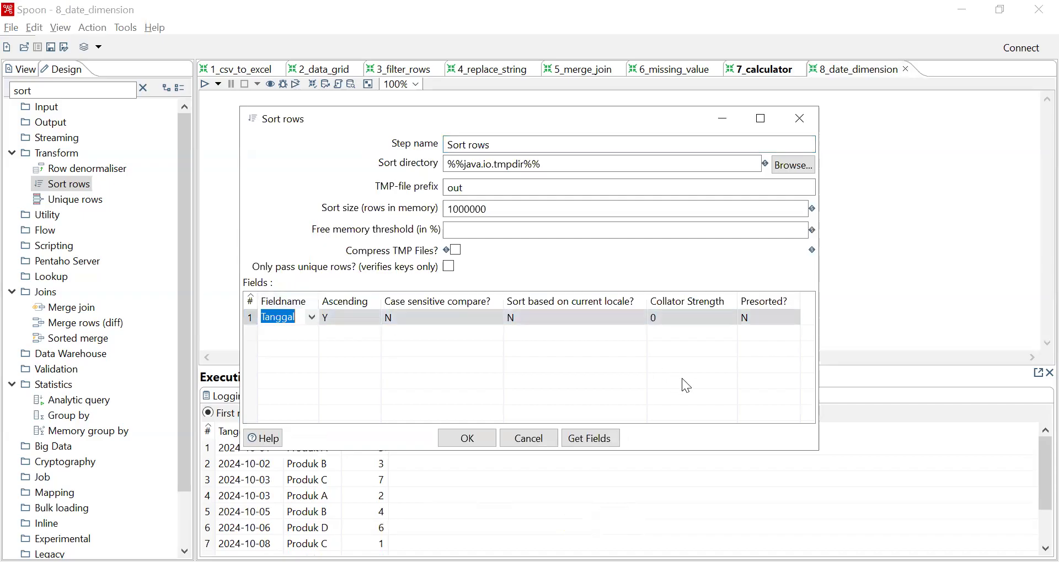
pyautogui.click(467, 440)
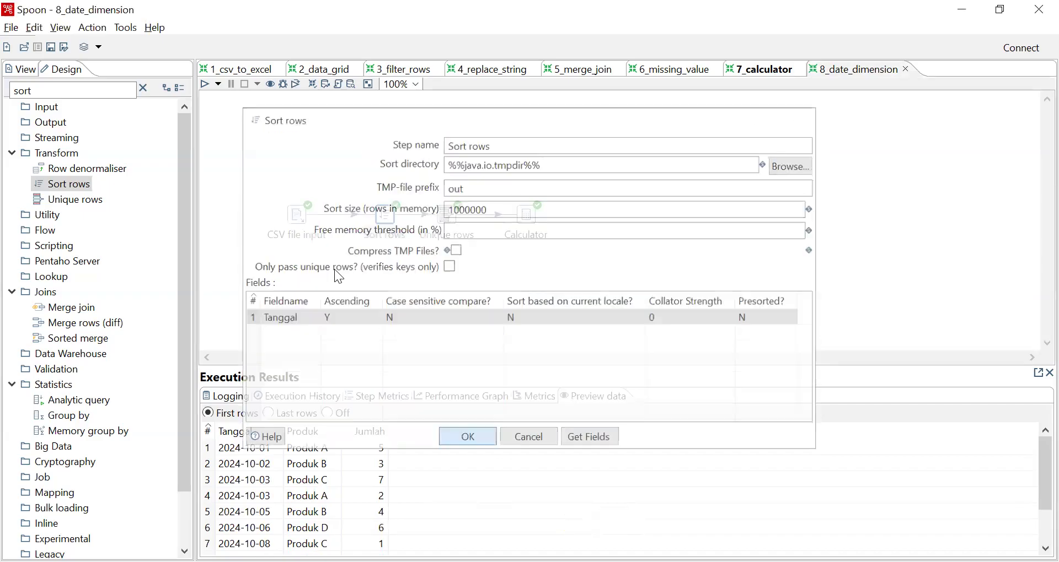
# Move the CSV file input step slightly farther from Sort rows and recheck the Calculator's field definitions
pyautogui.click(278, 223)
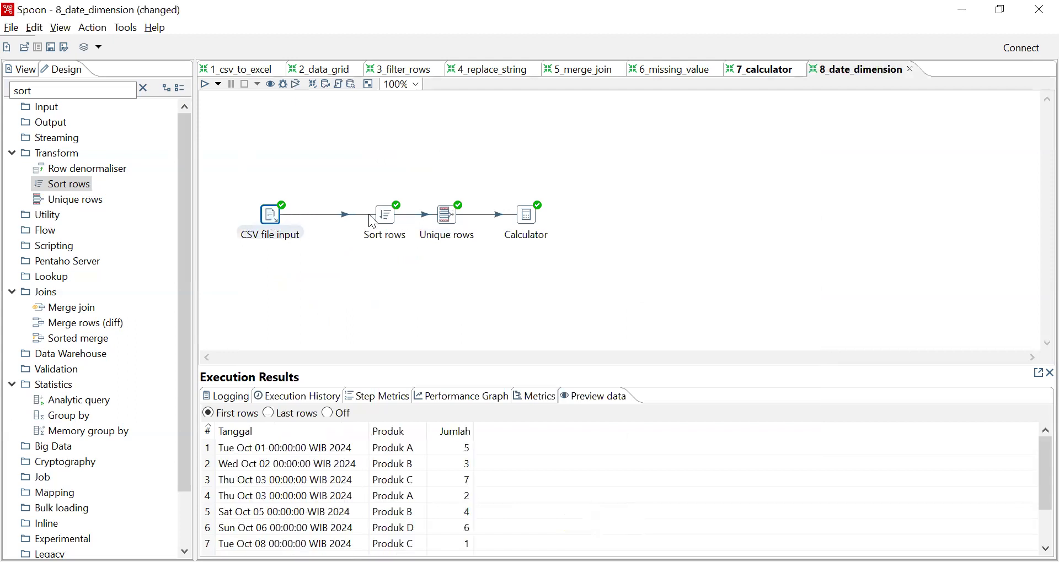
pyautogui.doubleClick(527, 216)
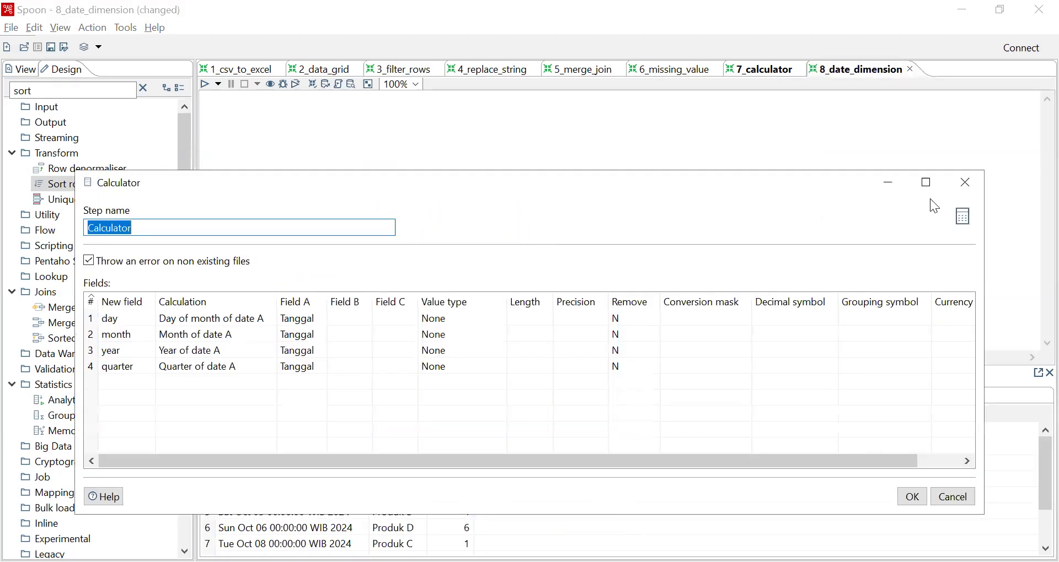
pyautogui.click(961, 183)
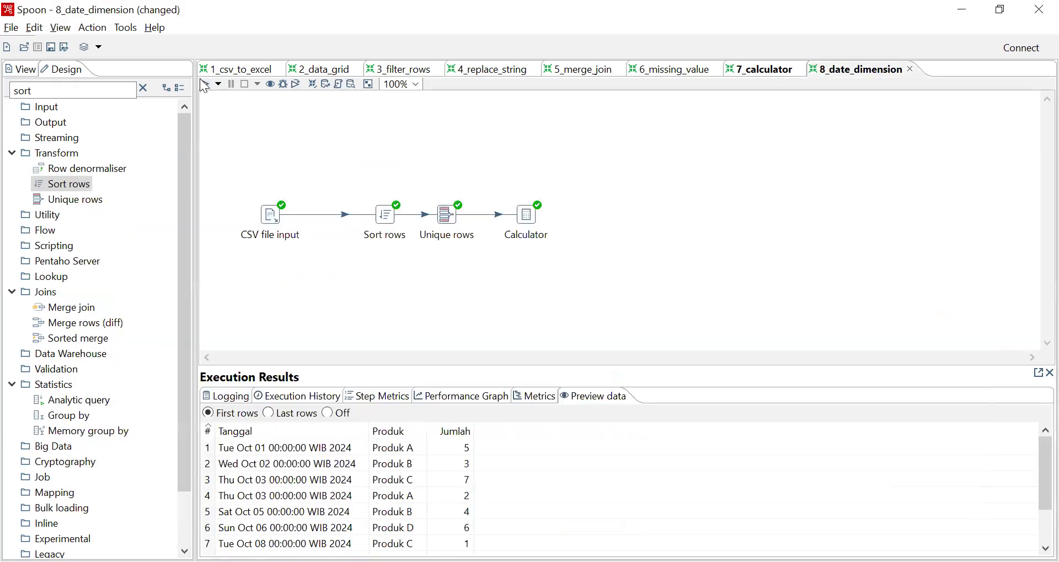
# Save and rerun the 8_date_dimension transformation, and select the Calculator step
pyautogui.press('F9')
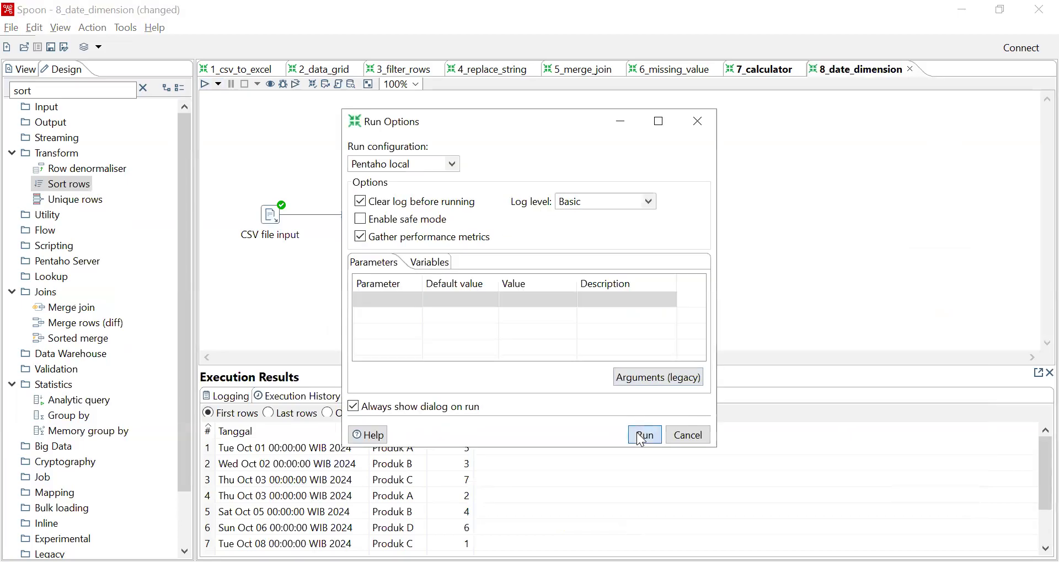
pyautogui.click(640, 435)
pyautogui.click(530, 216)
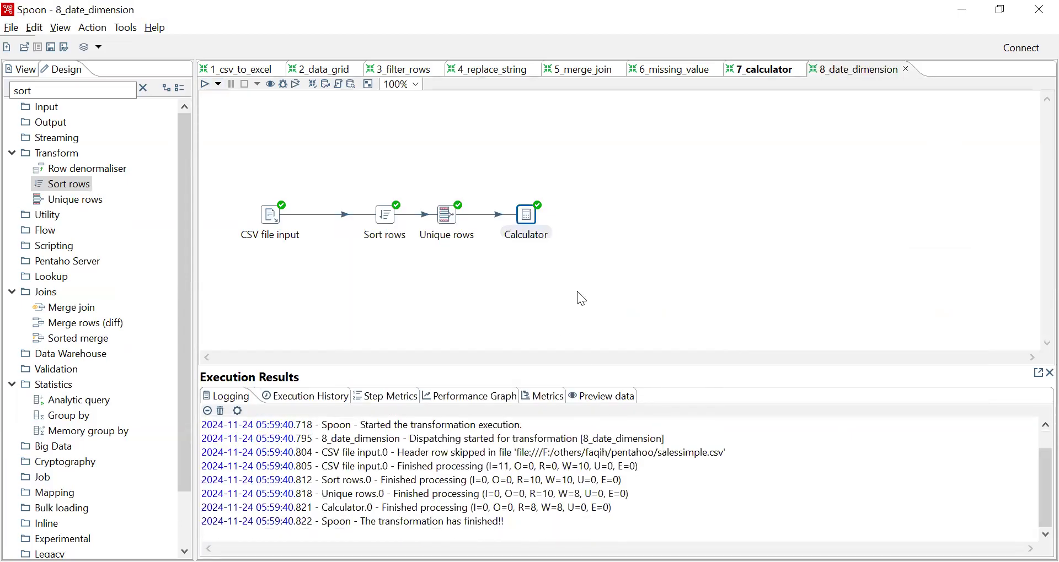
# Examine the preview rows of the CSV file input, Sort rows, Unique rows and Calculator steps
pyautogui.click(600, 404)
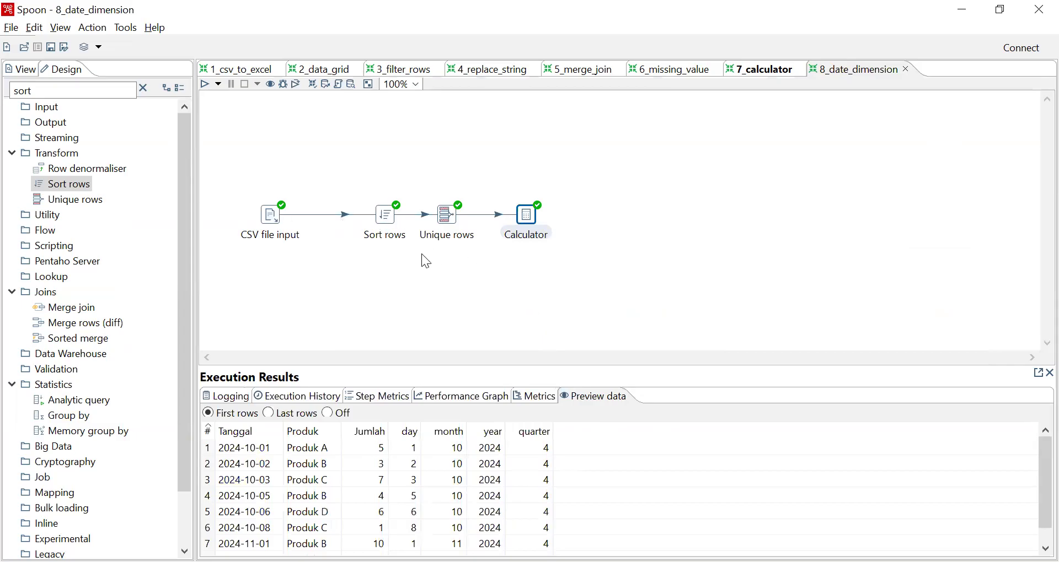
pyautogui.click(386, 238)
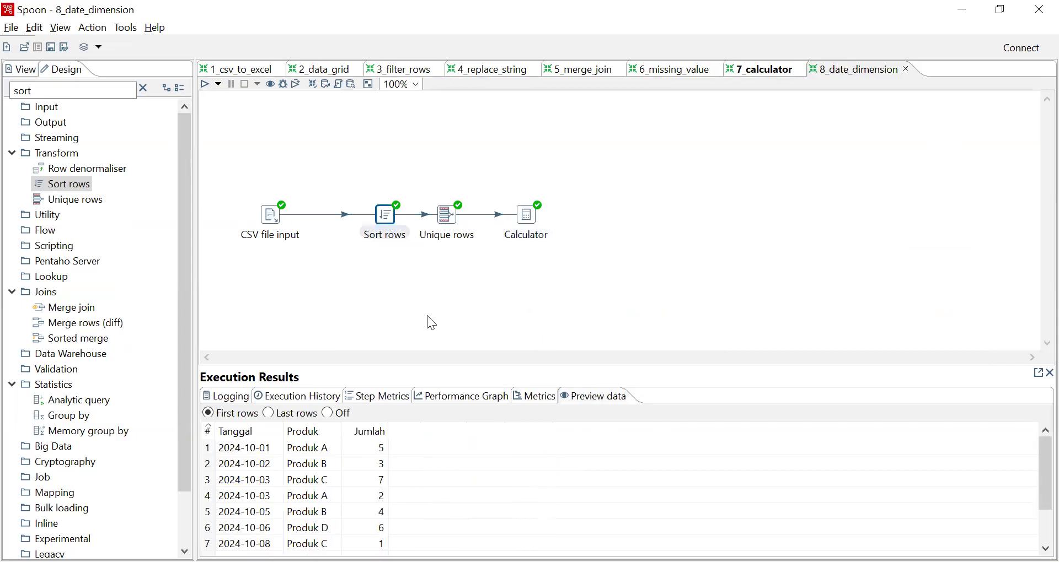
pyautogui.click(456, 228)
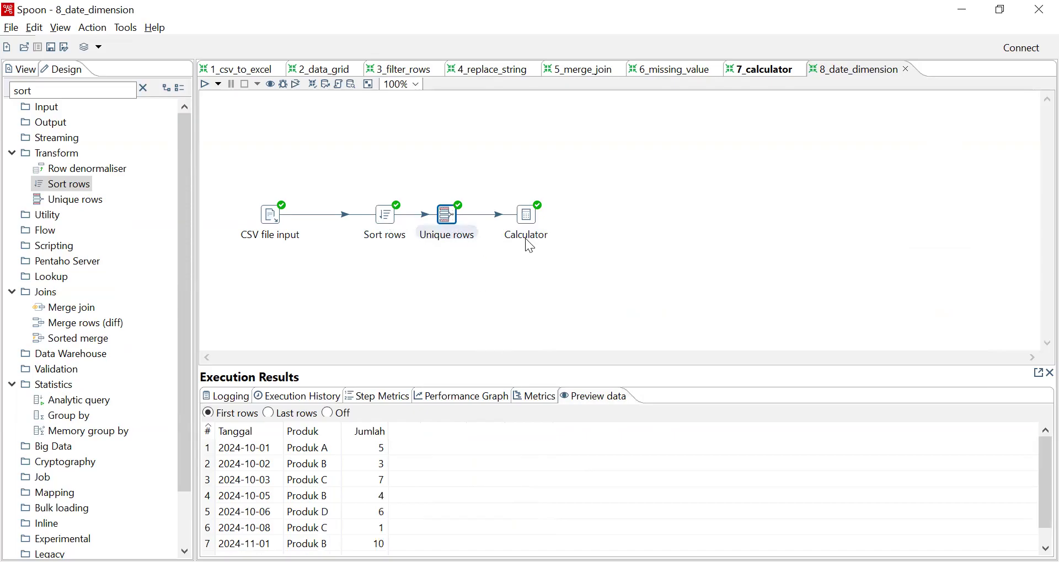
pyautogui.click(270, 218)
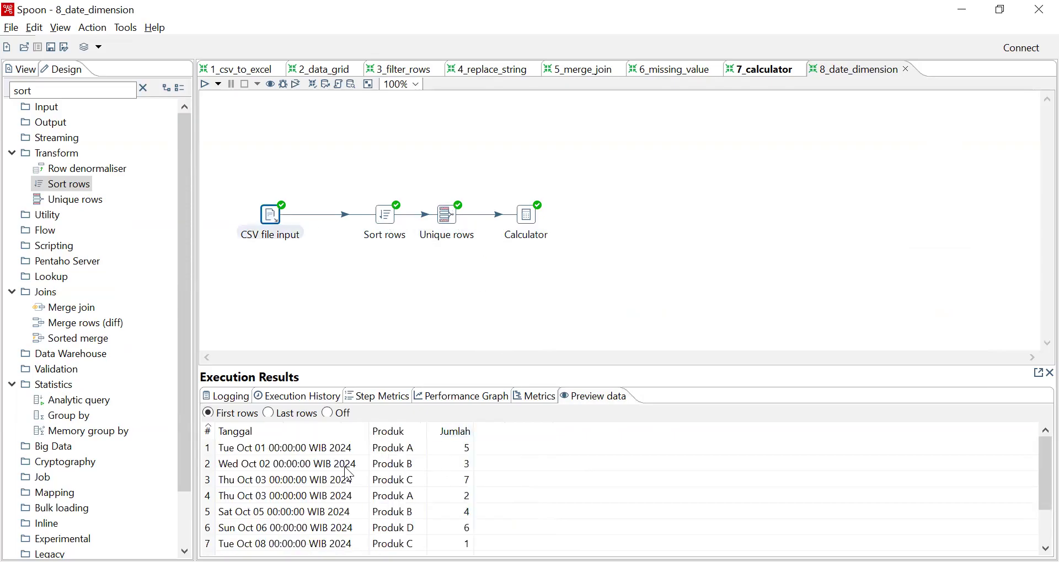
pyautogui.click(447, 231)
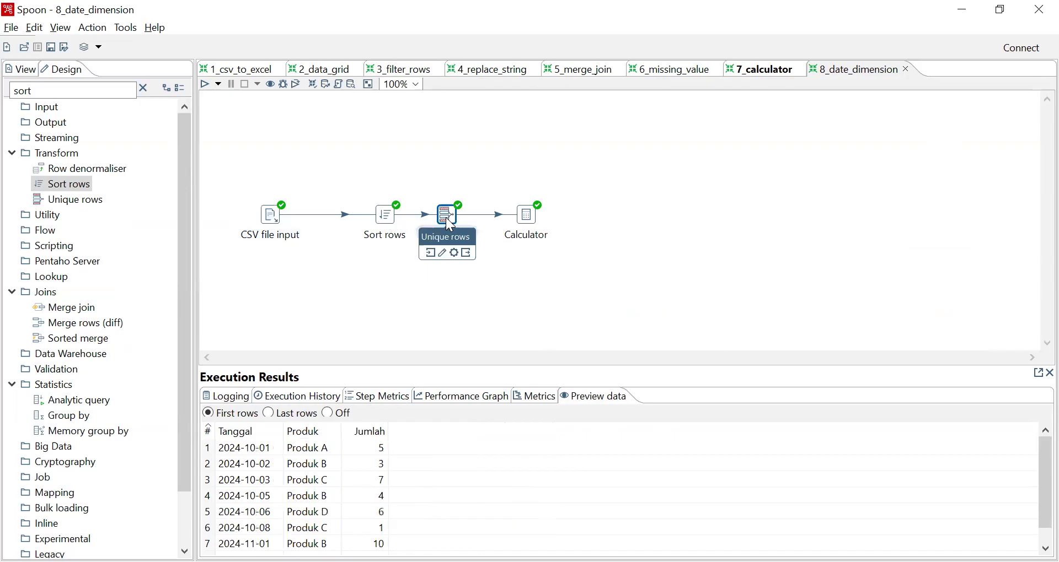
pyautogui.click(531, 236)
pyautogui.scroll(-1, 339, 474)
pyautogui.scroll(1, 295, 494)
pyautogui.scroll(-1, 294, 491)
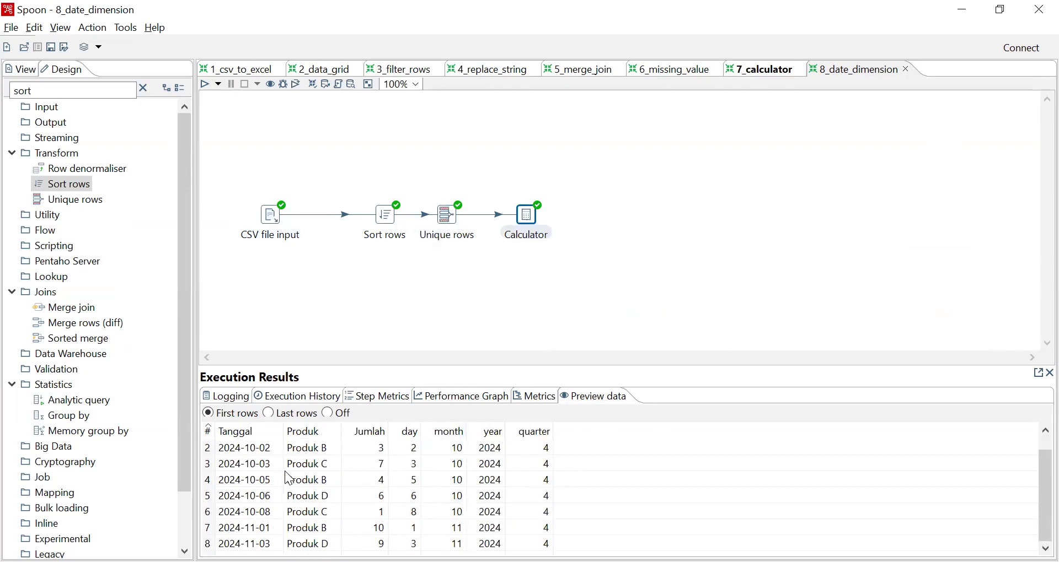
pyautogui.scroll(1, 312, 481)
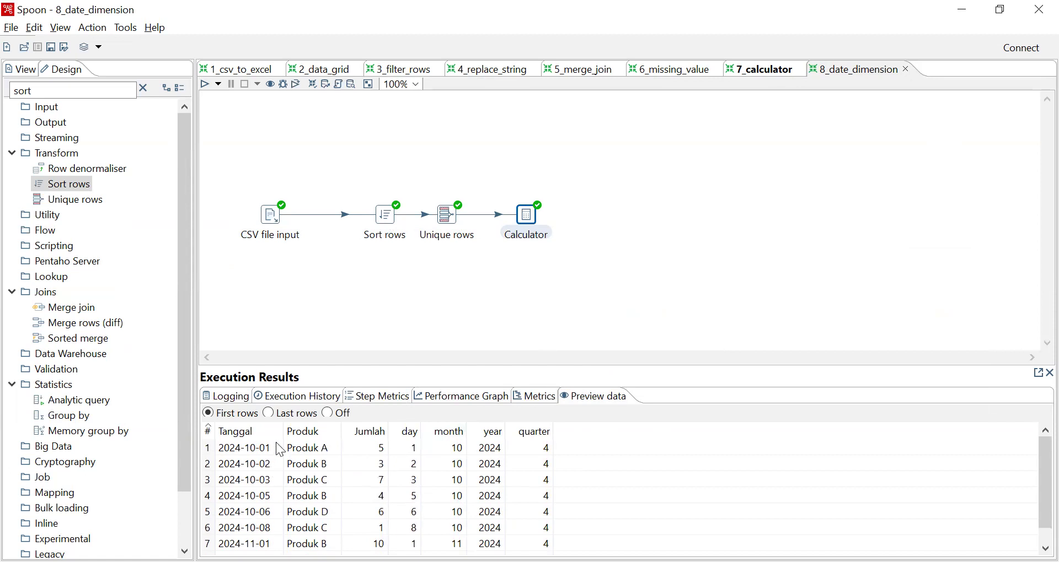
pyautogui.scroll(-1, 278, 528)
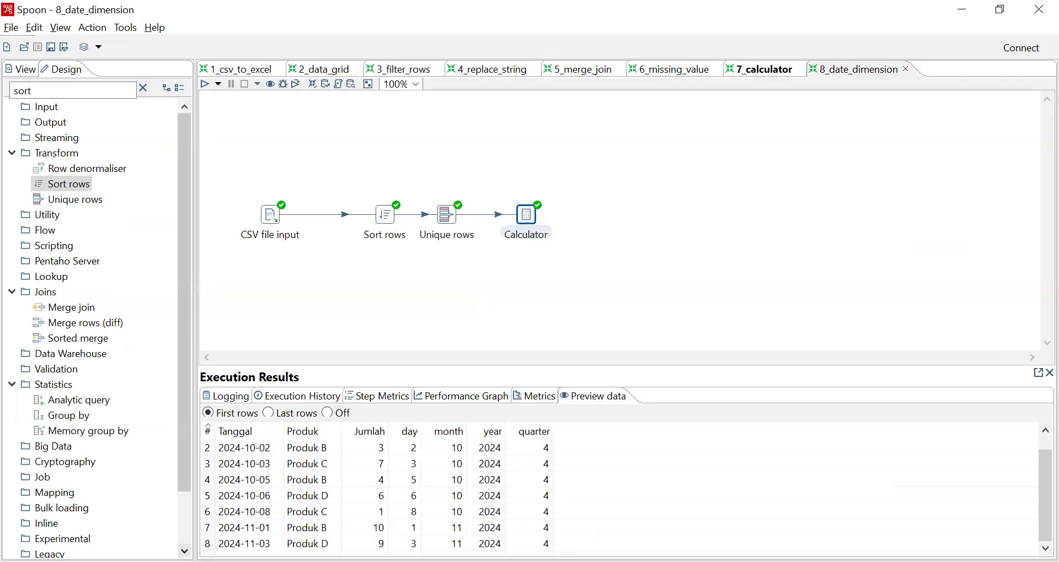
# Review the Calculator preview rows in the 7_calculator transformation for comparison, and return to 8_date_dimension
pyautogui.click(751, 83)
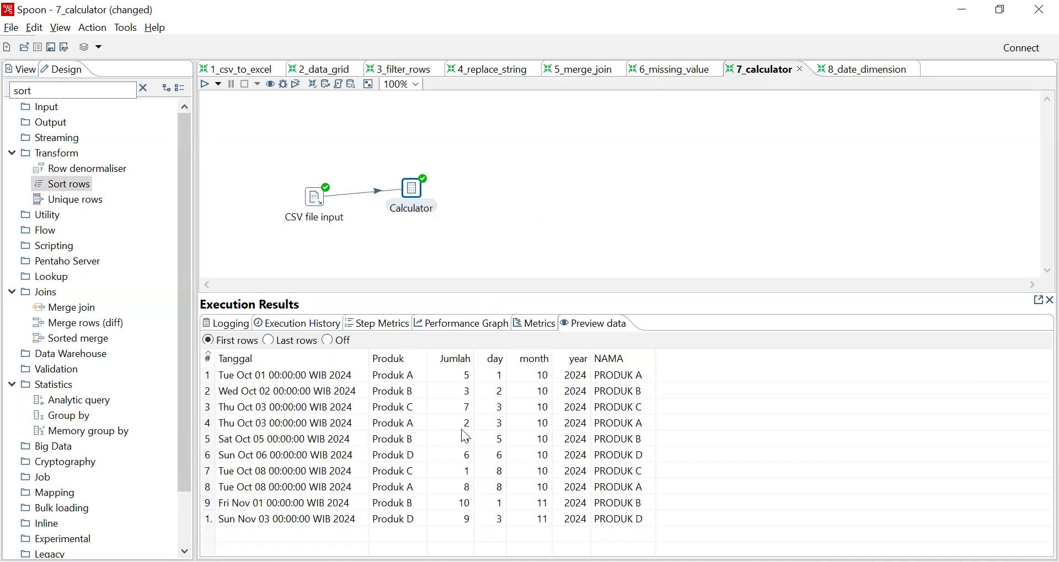
pyautogui.click(499, 414)
pyautogui.click(501, 425)
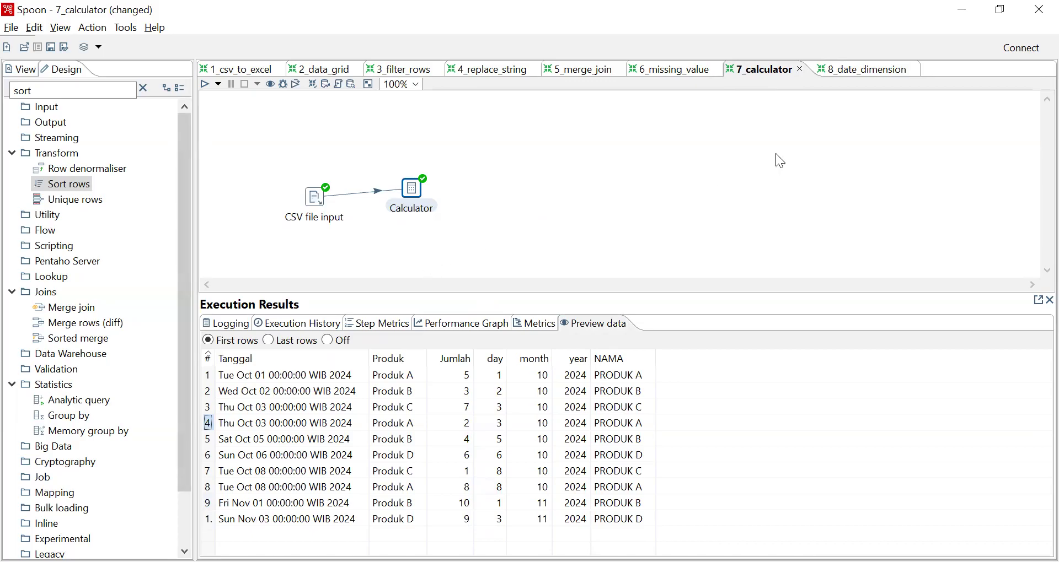
pyautogui.click(855, 77)
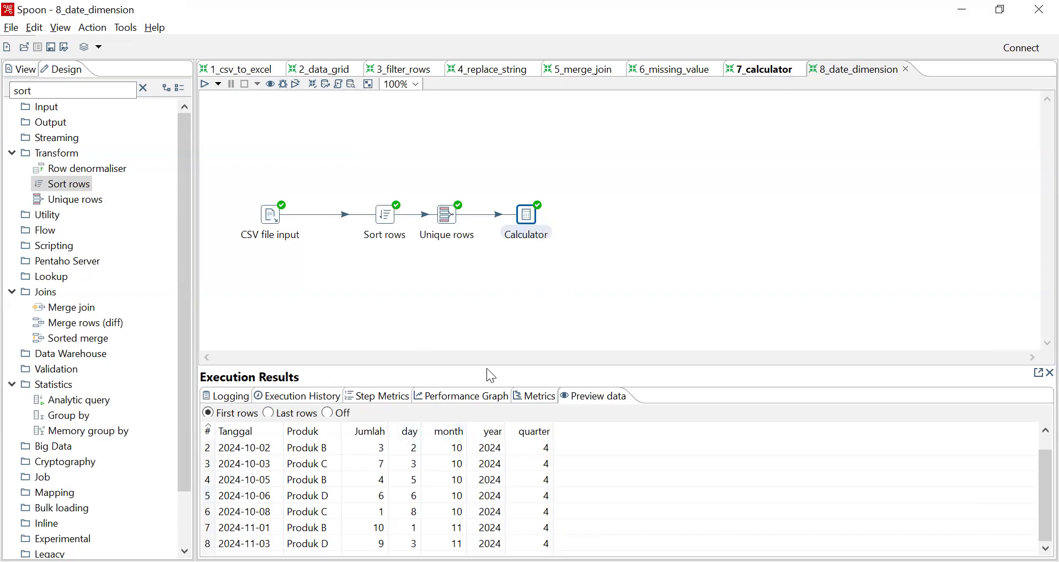
# Insert a Select values step into the hop between CSV file input and Sort rows, and space the steps out evenly
pyautogui.doubleClick(86, 97)
pyautogui.write('select')
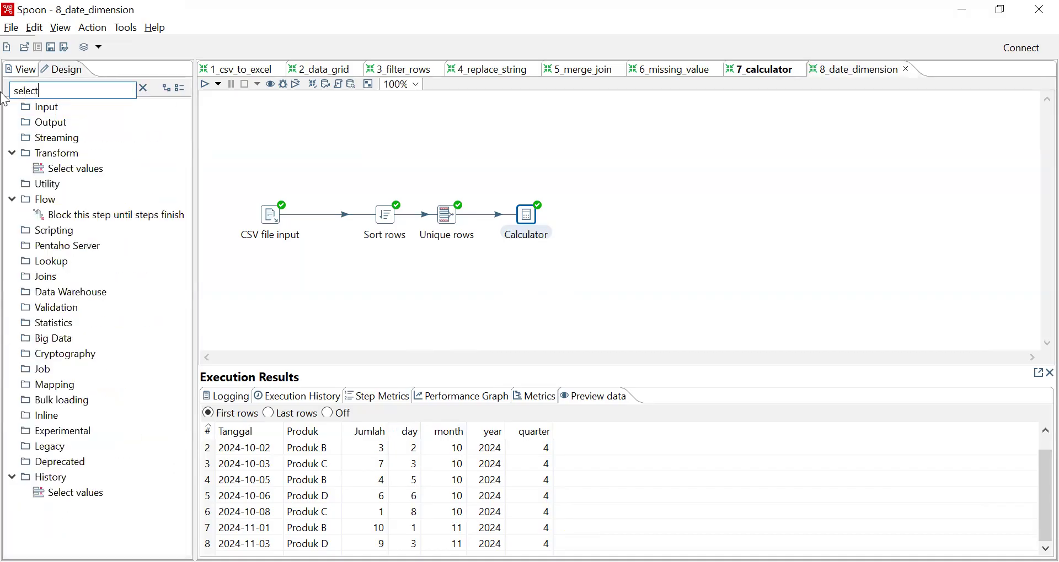
pyautogui.moveTo(85, 168); pyautogui.dragTo(342, 221)
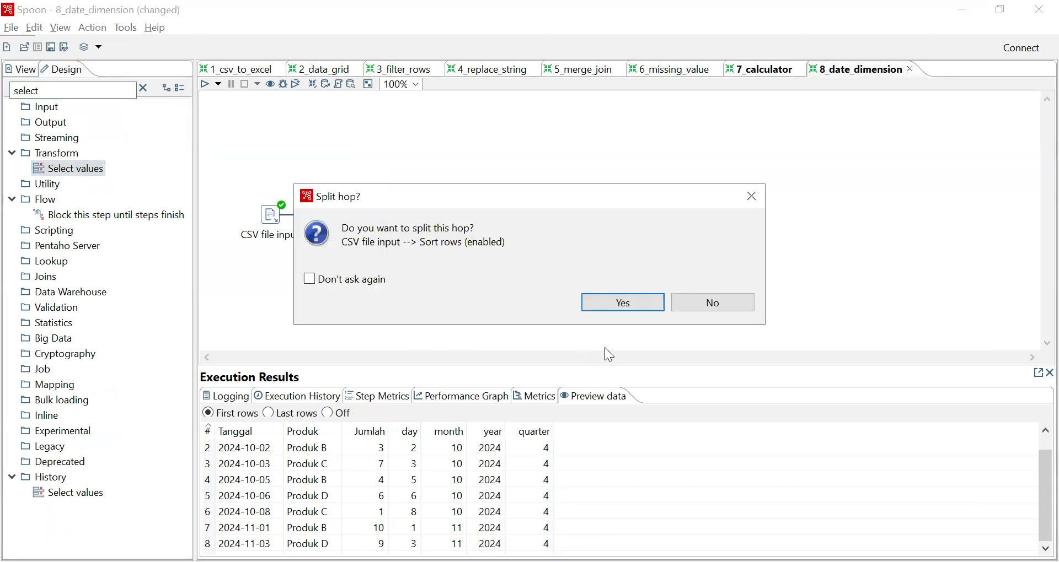
pyautogui.click(621, 305)
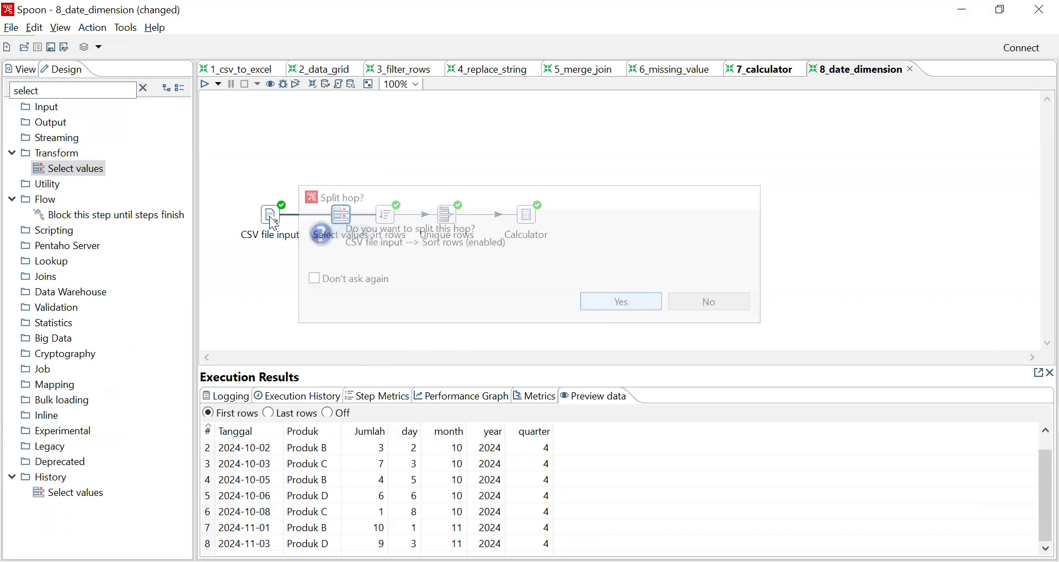
pyautogui.moveTo(270, 217); pyautogui.dragTo(257, 218)
pyautogui.moveTo(339, 218); pyautogui.dragTo(326, 219)
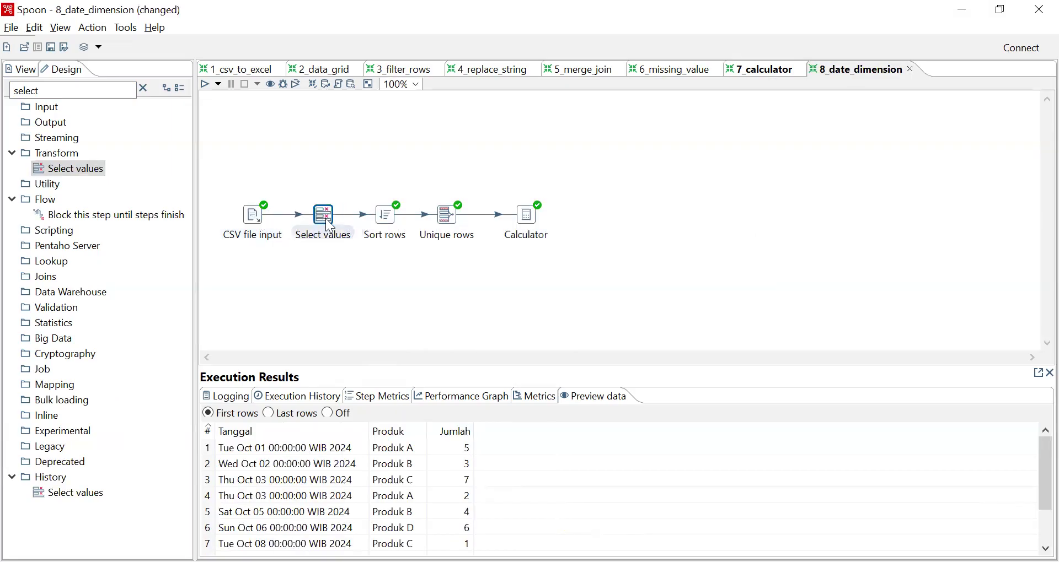
# Disable the hop from Select values to Sort rows
pyautogui.click(356, 215)
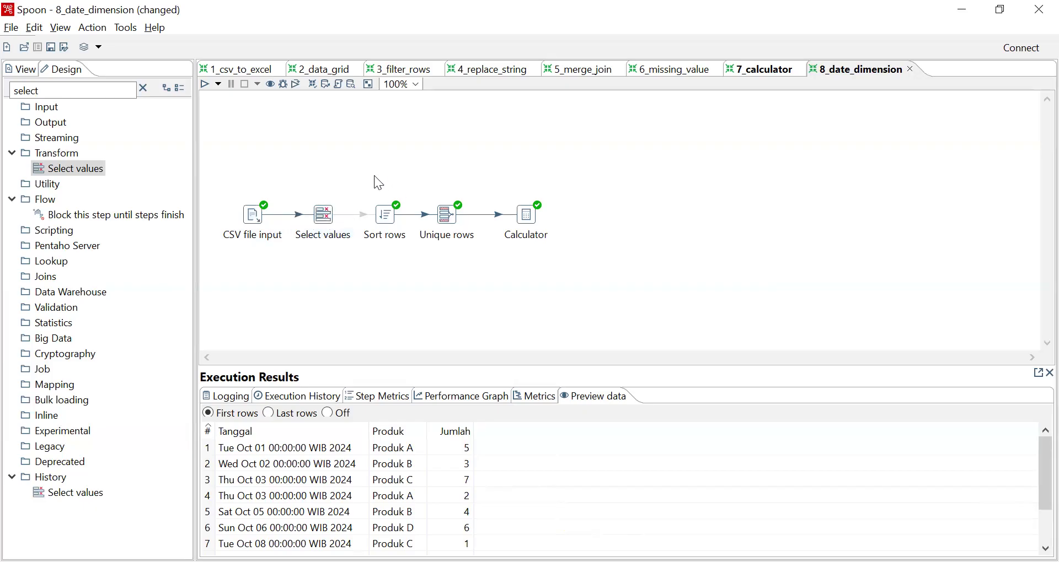
pyautogui.rightClick(364, 222)
pyautogui.click(285, 313)
# Load all incoming fields into the Select & Alter list of the Select values step
pyautogui.doubleClick(329, 216)
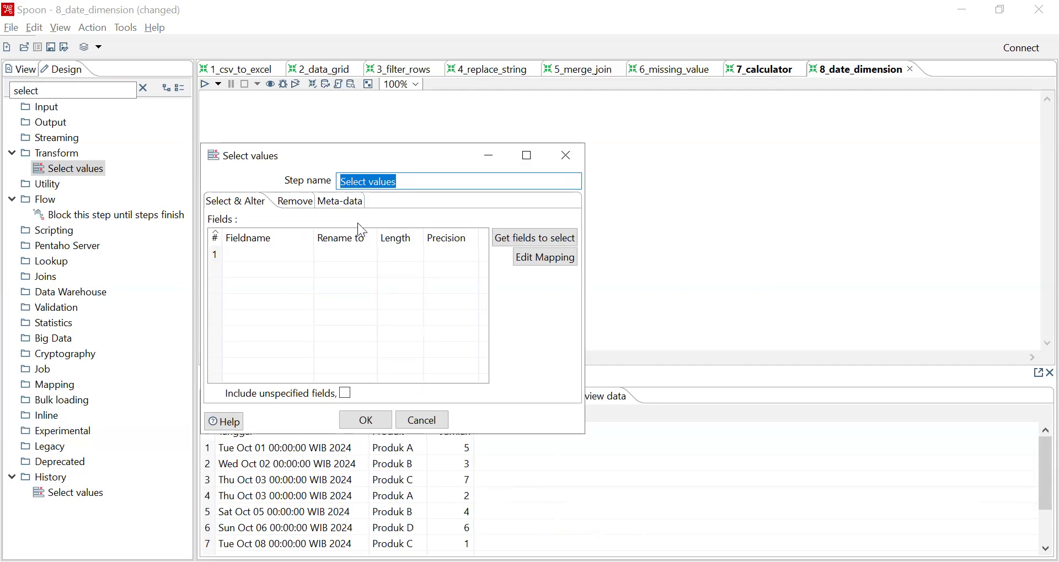
pyautogui.click(549, 240)
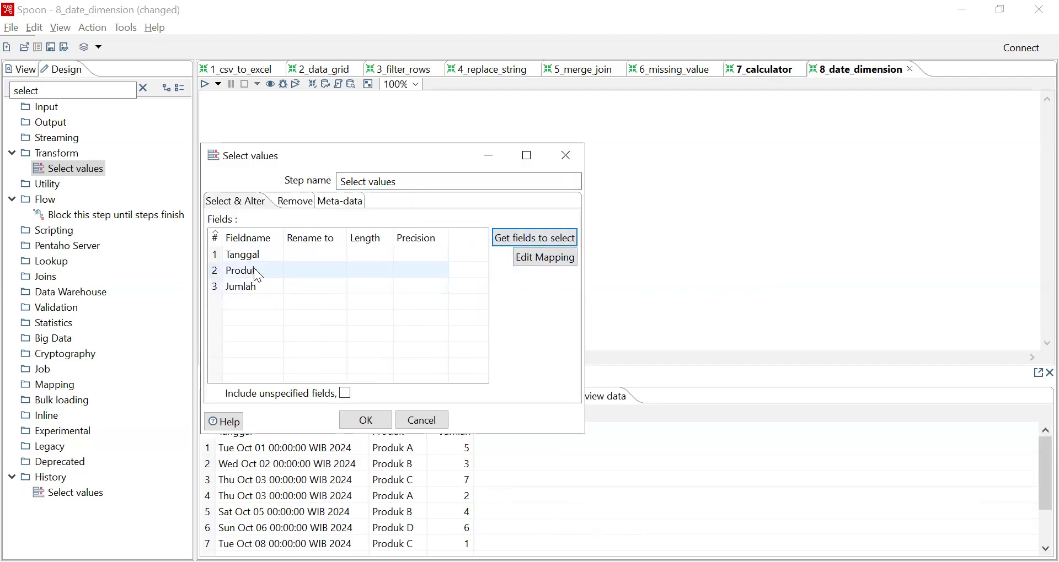
pyautogui.click(213, 274)
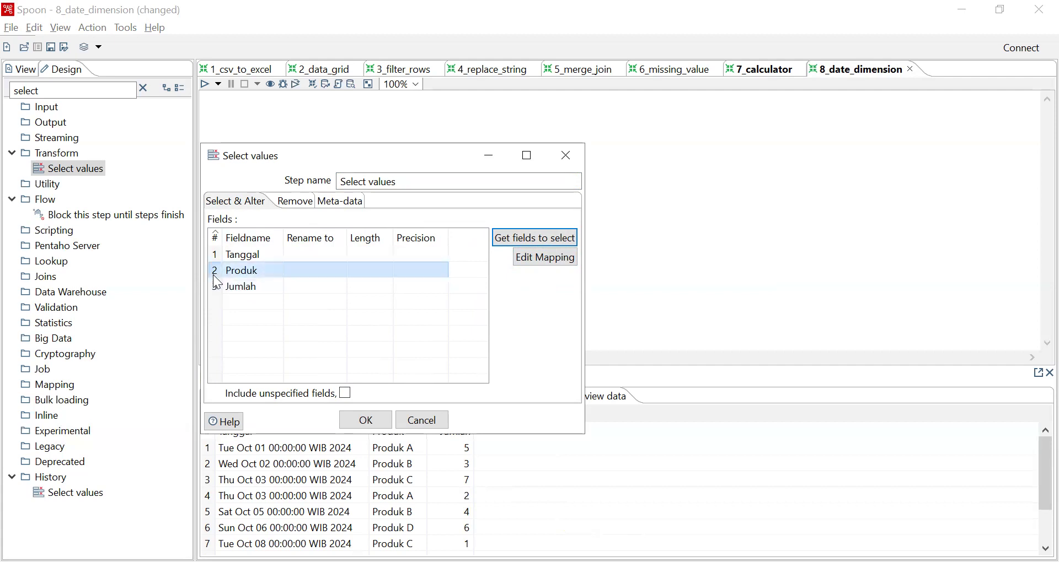
pyautogui.rightClick(214, 277)
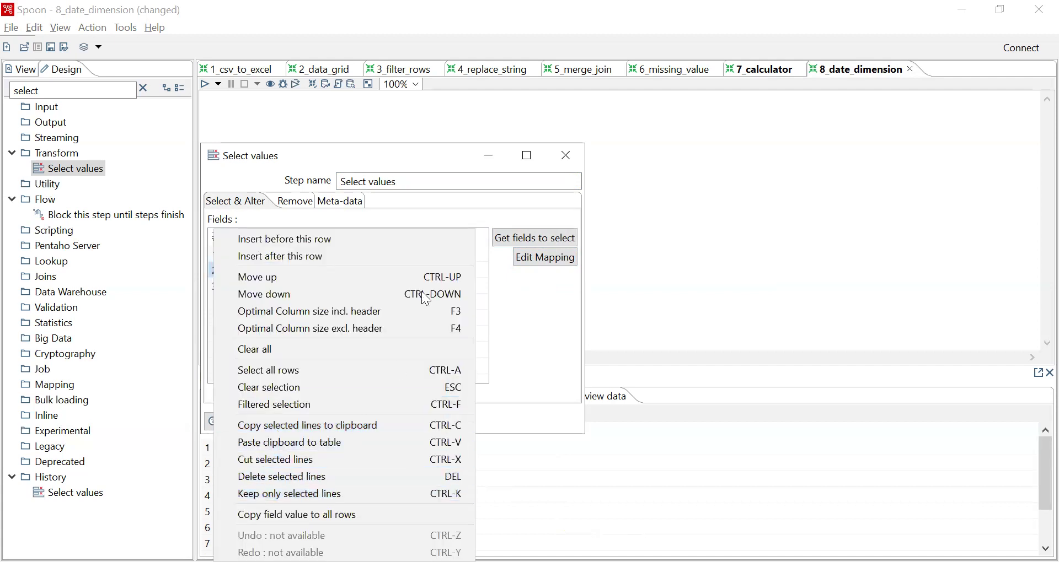
pyautogui.click(296, 205)
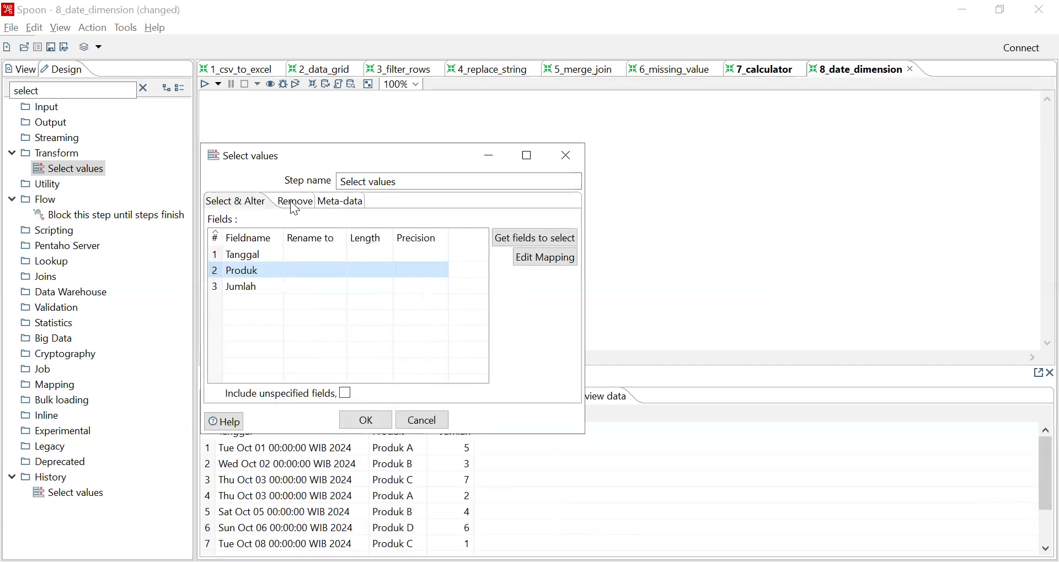
# Set the Select values step to remove the Produk and Jumlah fields, and confirm its settings
pyautogui.click(295, 204)
pyautogui.click(253, 254)
pyautogui.click(304, 256)
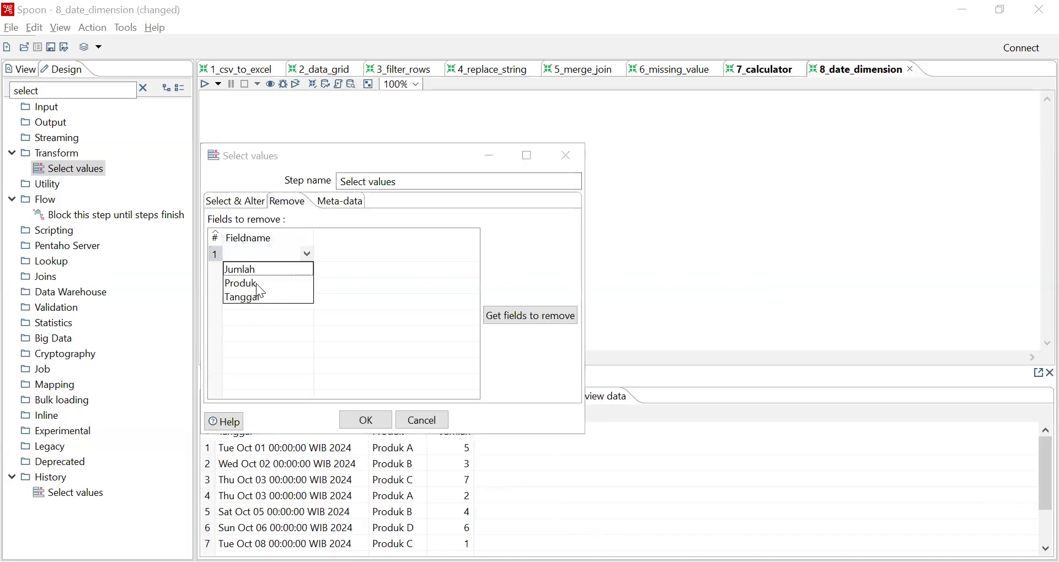
pyautogui.click(258, 281)
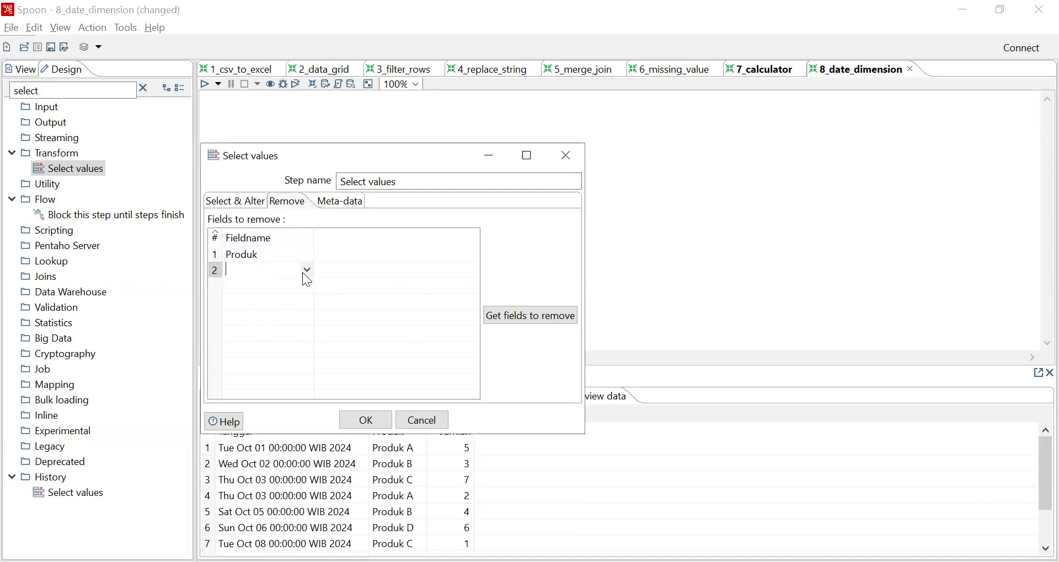
pyautogui.click(303, 273)
pyautogui.click(271, 284)
pyautogui.click(350, 421)
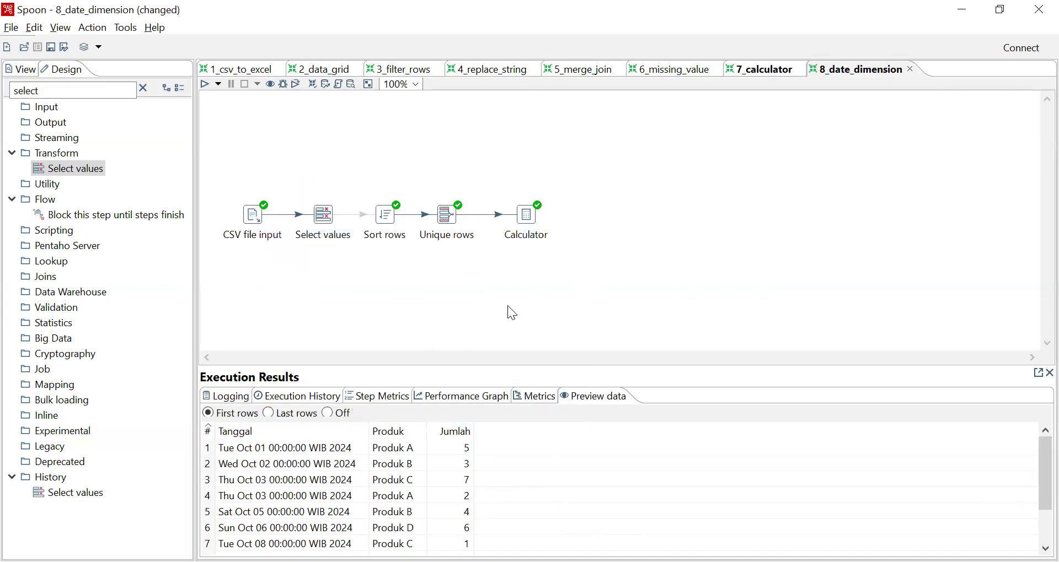
# Save and run the 8_date_dimension transformation with the added Select values step
pyautogui.hotkey('ctrl', 's')
pyautogui.click(204, 85)
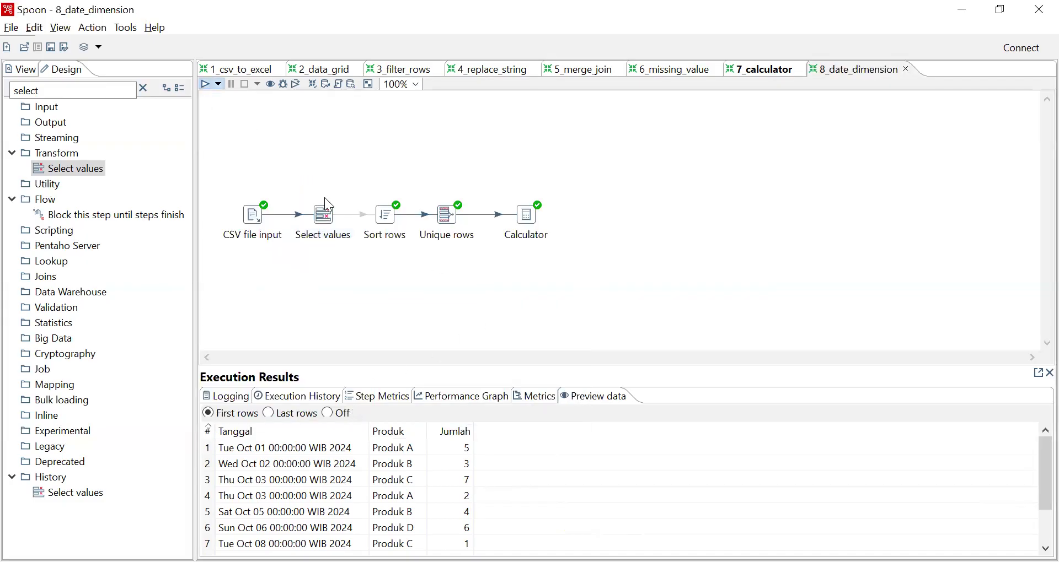
pyautogui.click(644, 436)
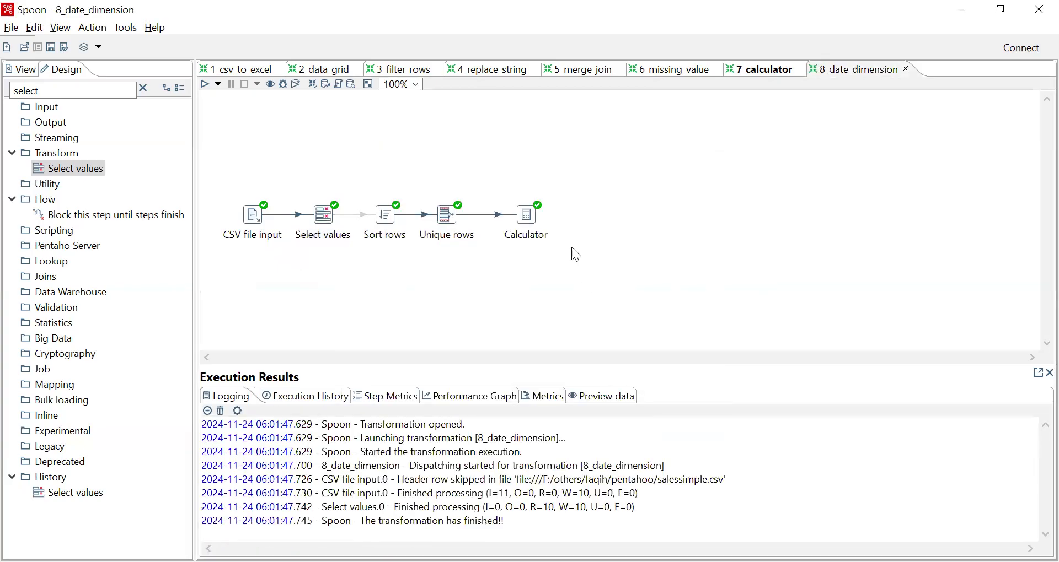
# Examine the preview data of the Calculator, Unique rows, Select values and Sort rows steps
pyautogui.click(600, 396)
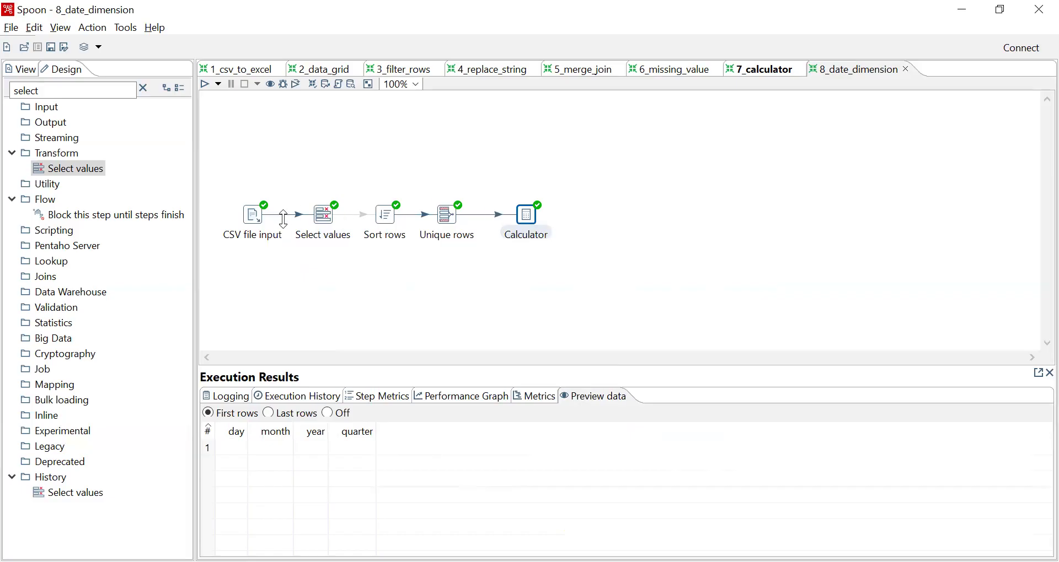
pyautogui.click(484, 323)
pyautogui.click(525, 216)
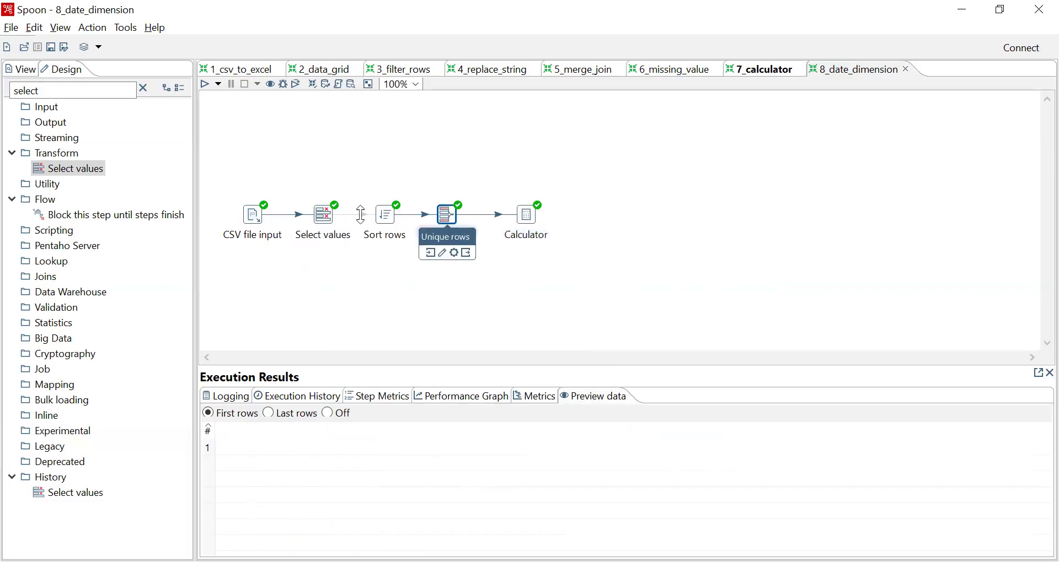
pyautogui.click(324, 214)
pyautogui.click(525, 217)
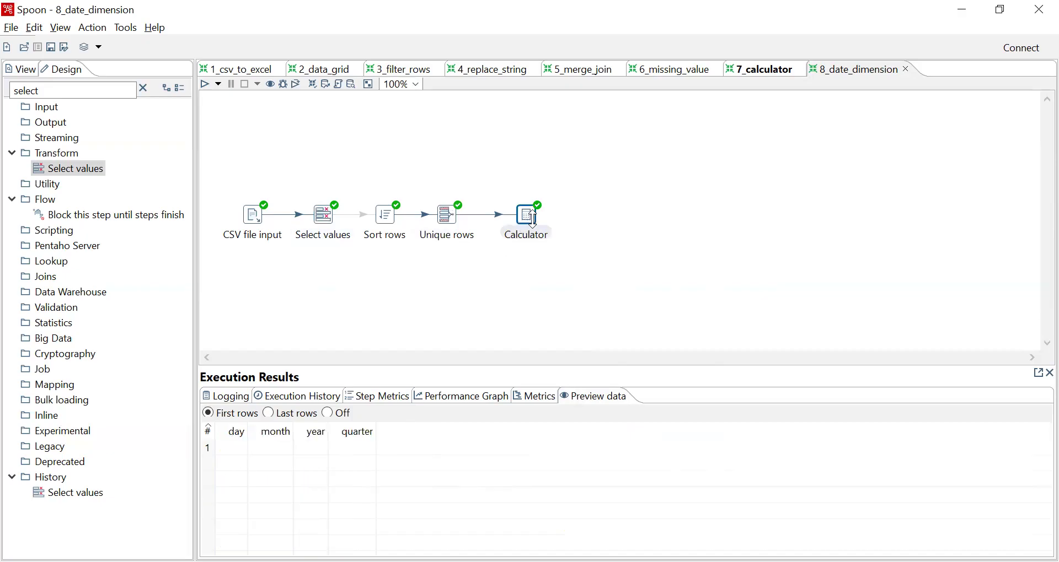
pyautogui.click(445, 214)
pyautogui.click(384, 216)
# Re-enable the hop from Select values to Sort rows, and save and rerun the transformation
pyautogui.click(360, 215)
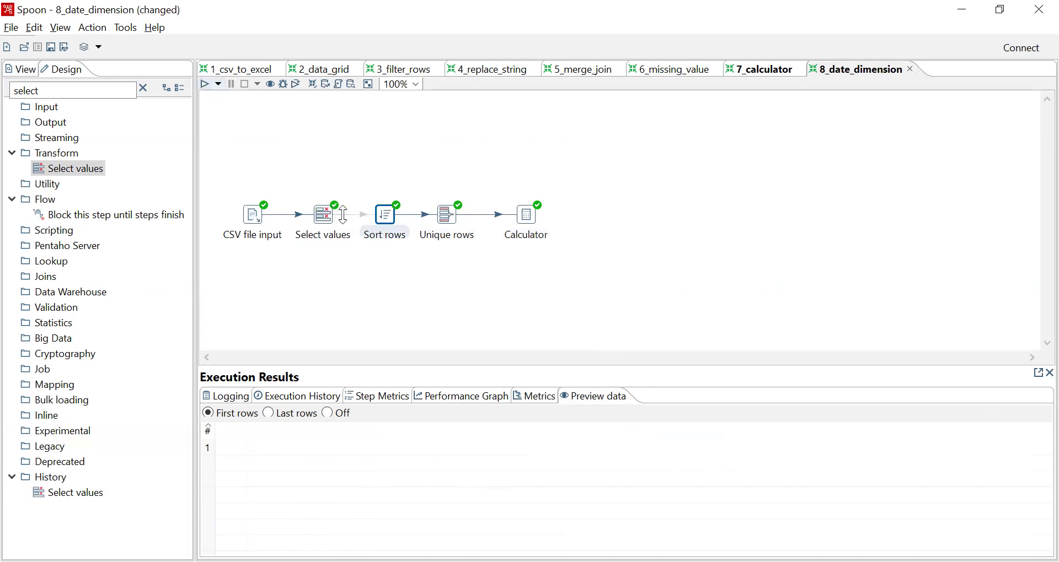
pyautogui.click(207, 83)
pyautogui.click(637, 436)
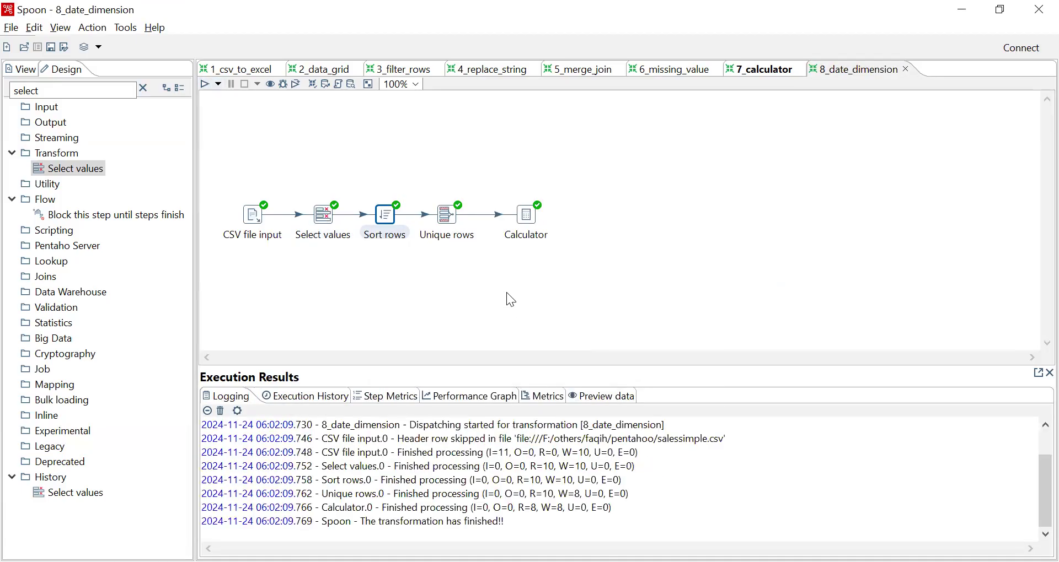
# Review the Calculator step's preview rows after the rerun
pyautogui.click(527, 236)
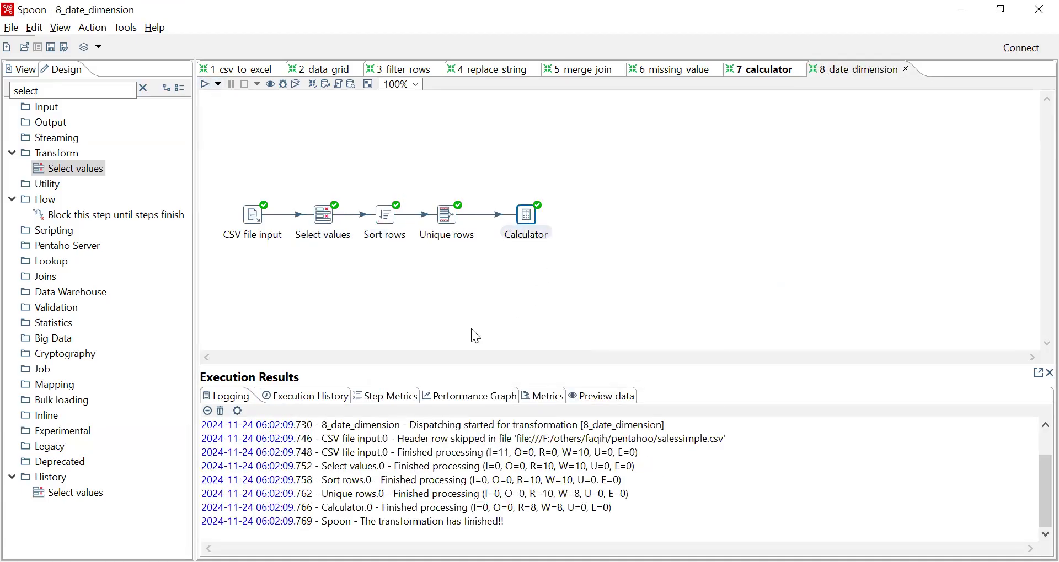
pyautogui.click(620, 408)
pyautogui.scroll(-1, 451, 463)
pyautogui.scroll(1, 448, 462)
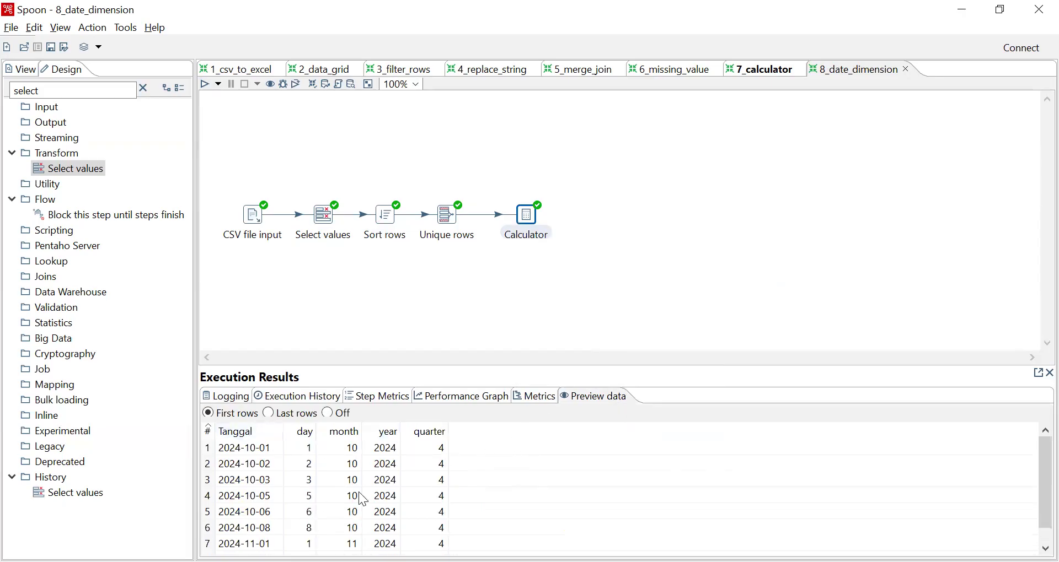